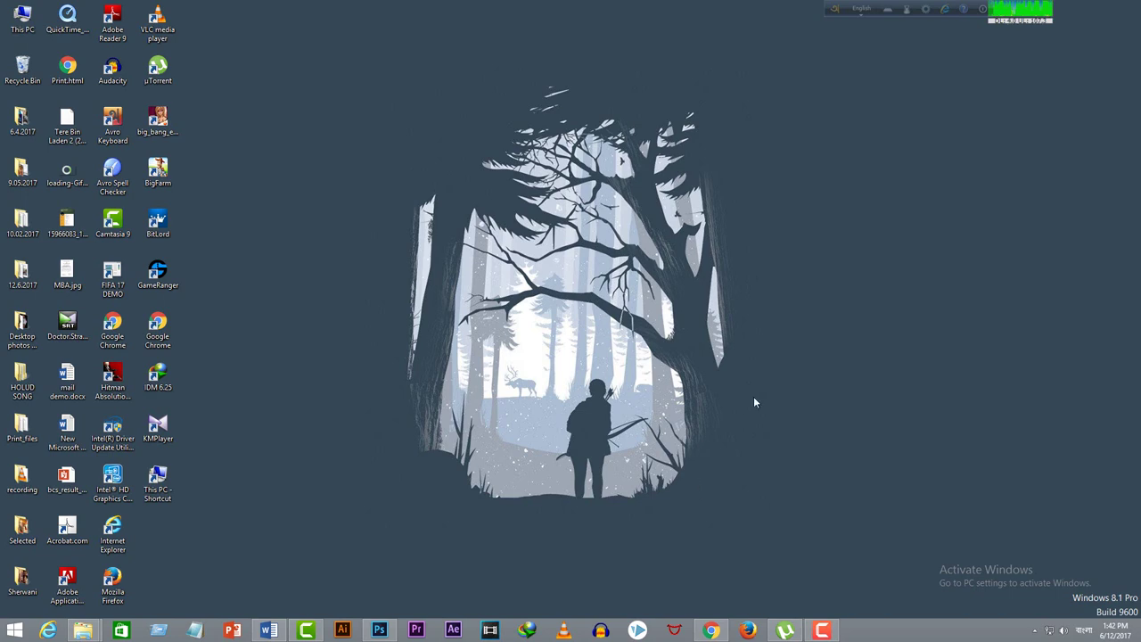
Refresh the desktop, then return to Photoshop on the Cartoon Effect document.
right_click(724, 399)
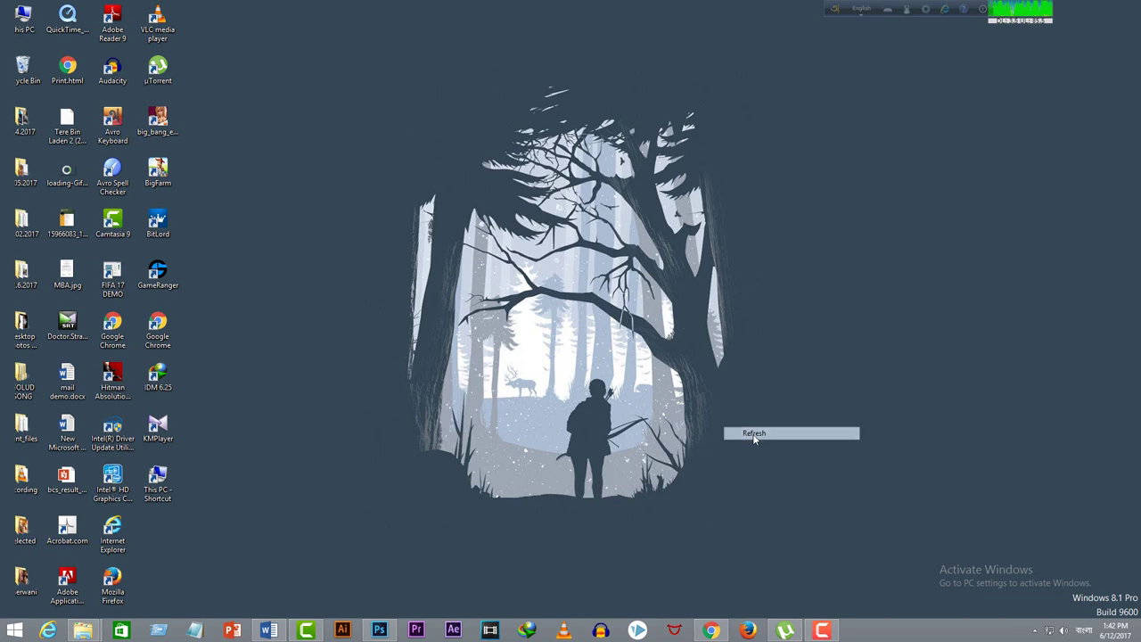
right_click(750, 389)
left_click(796, 424)
right_click(754, 368)
left_click(784, 401)
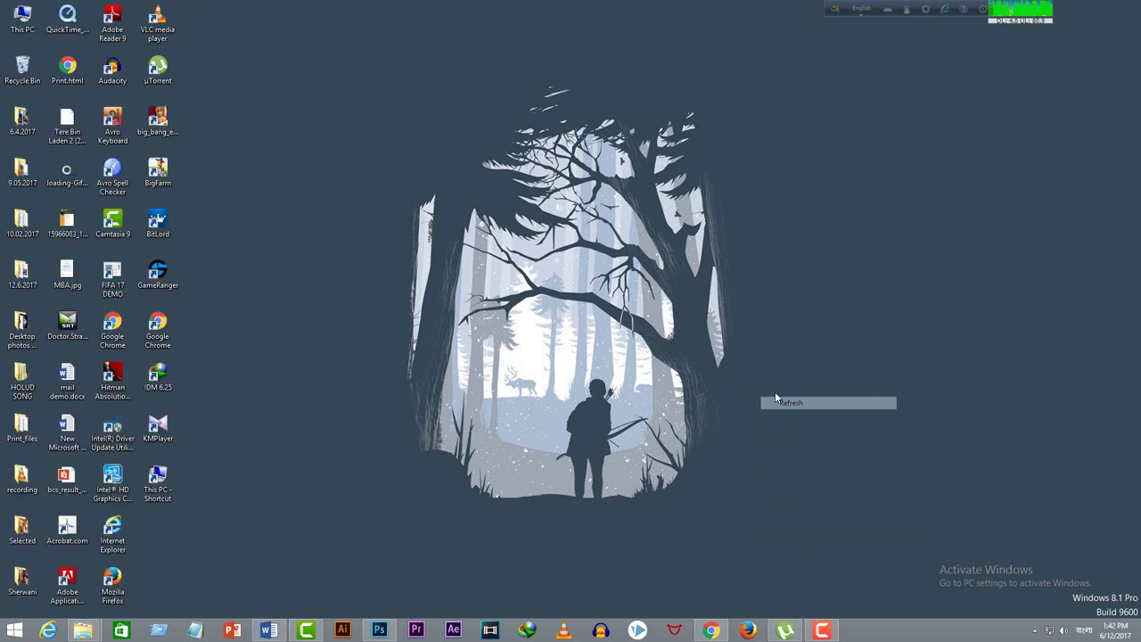
right_click(775, 393)
left_click(804, 426)
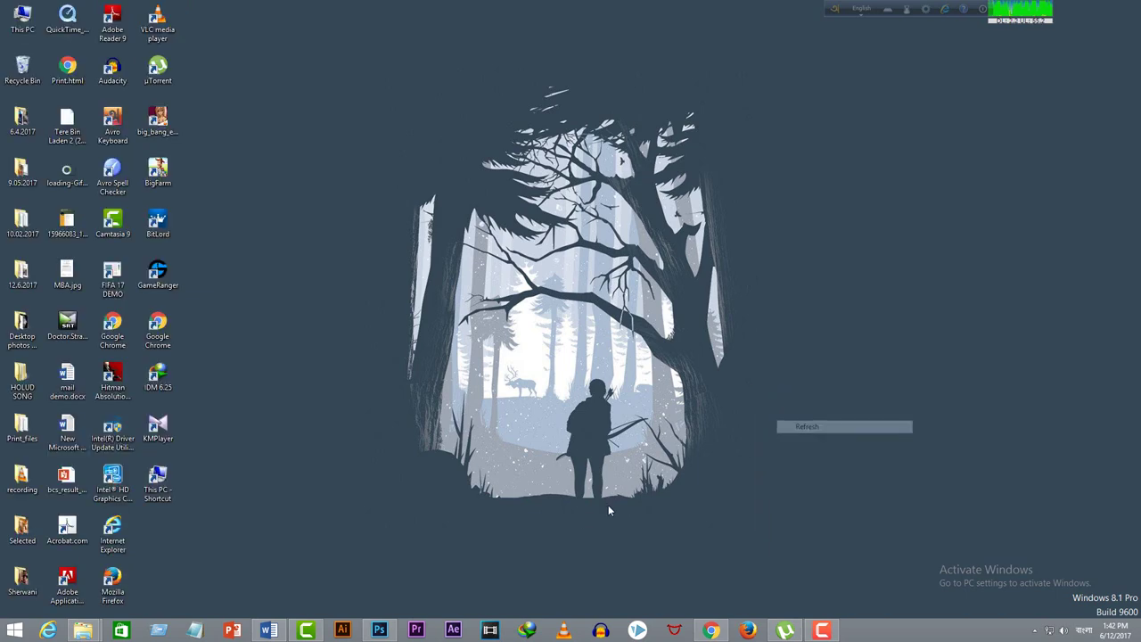
left_click(379, 631)
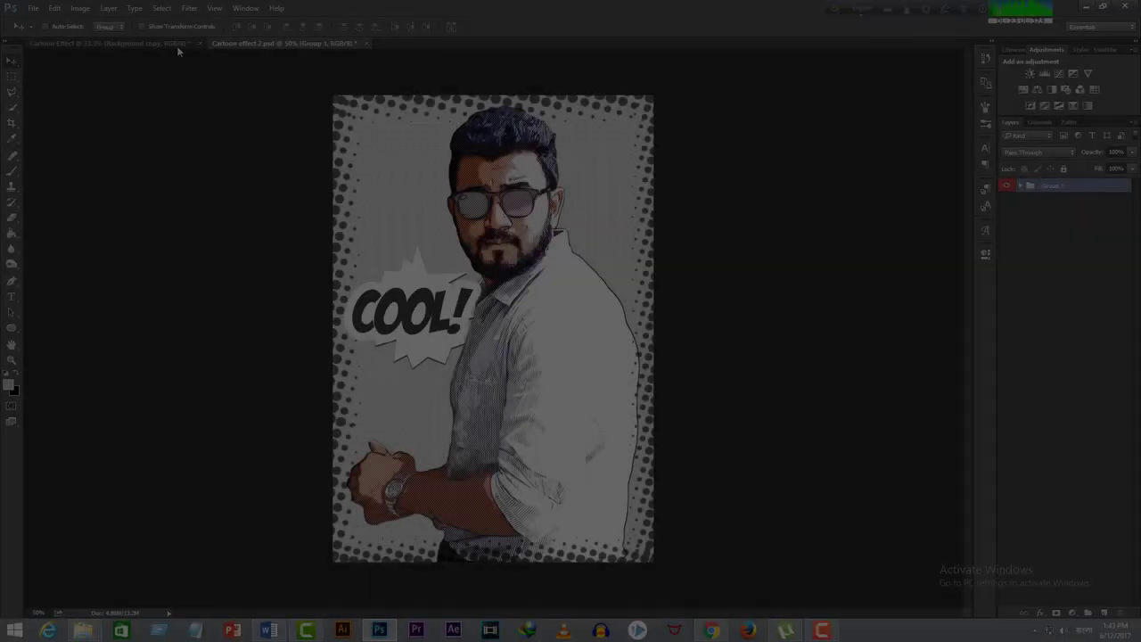
left_click(151, 43)
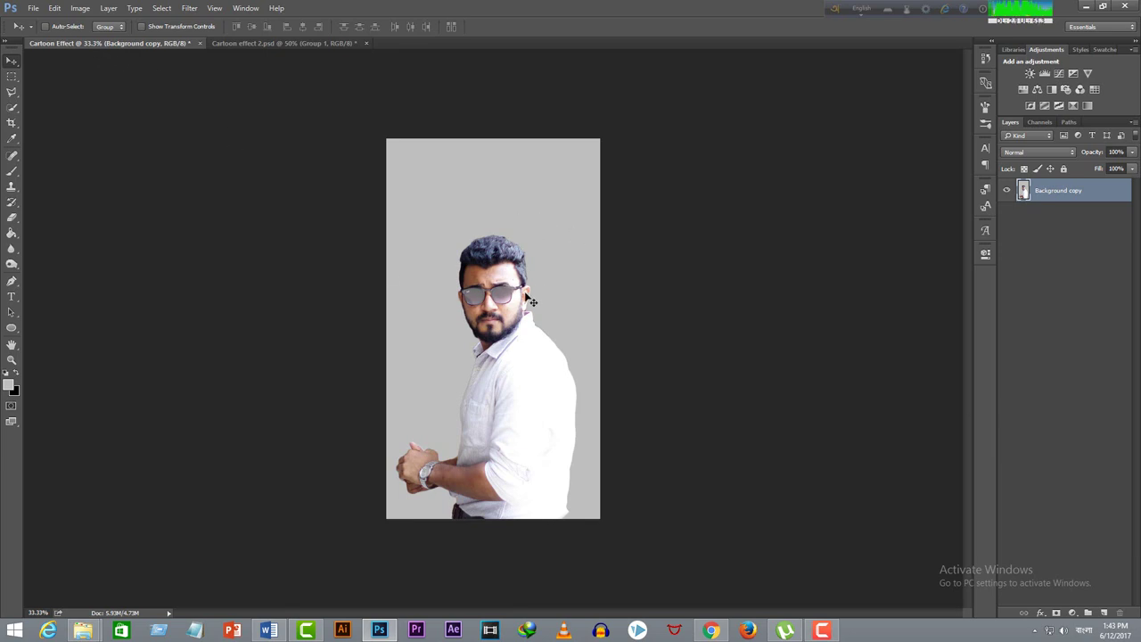
Check the image size is 1080×1920 at 300 ppi and confirm it.
left_click(79, 8)
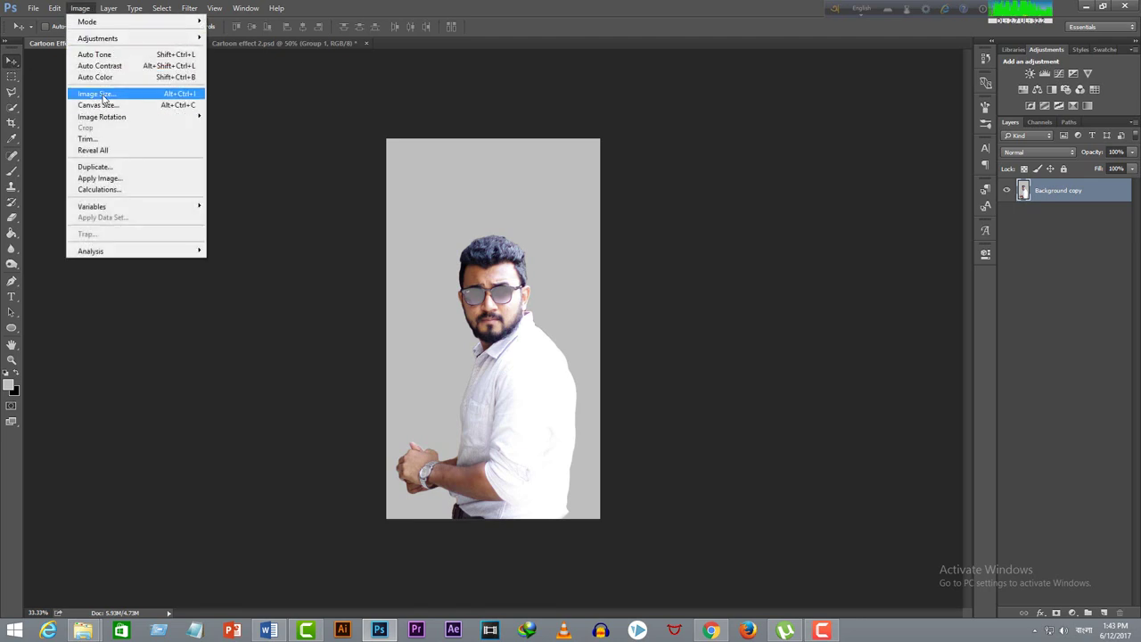
left_click(99, 94)
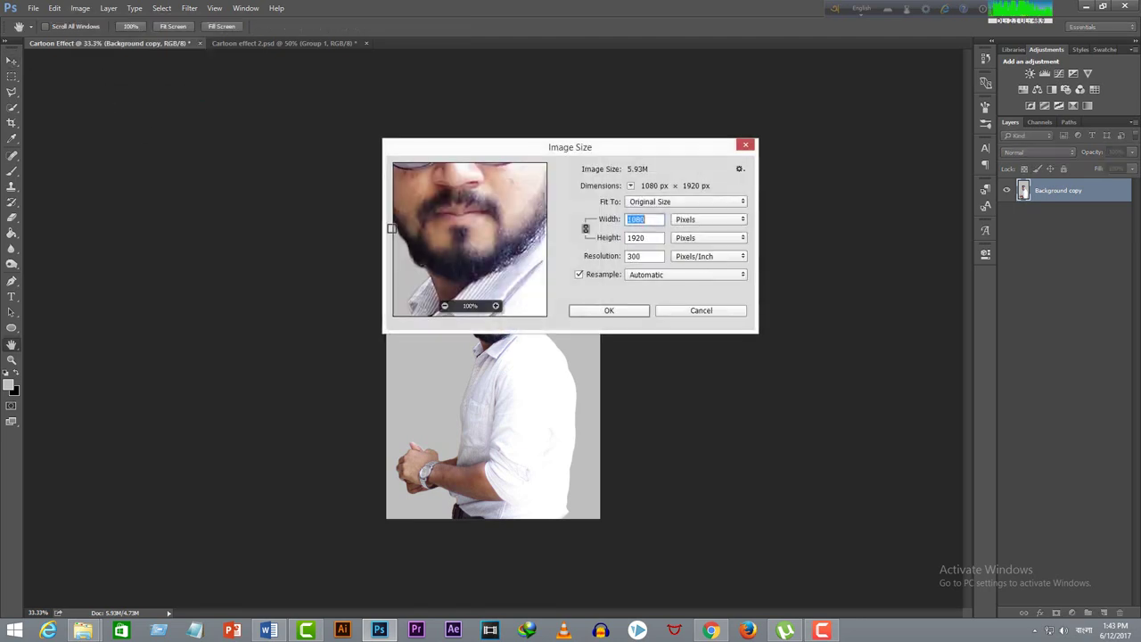
double_click(642, 256)
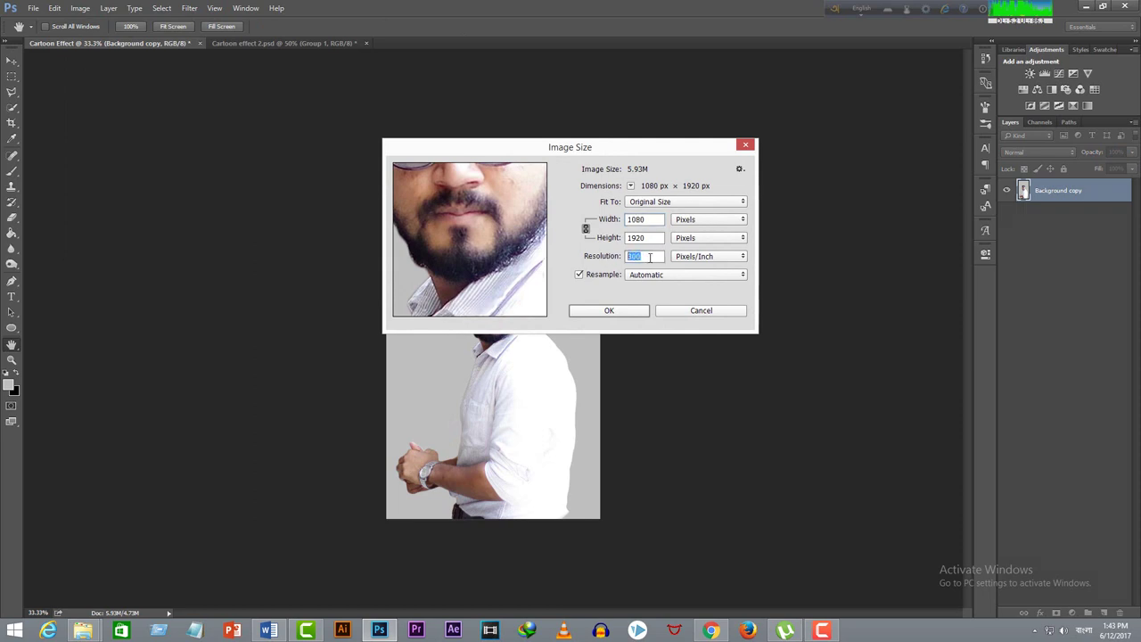
left_click_drag(475, 232, 480, 284)
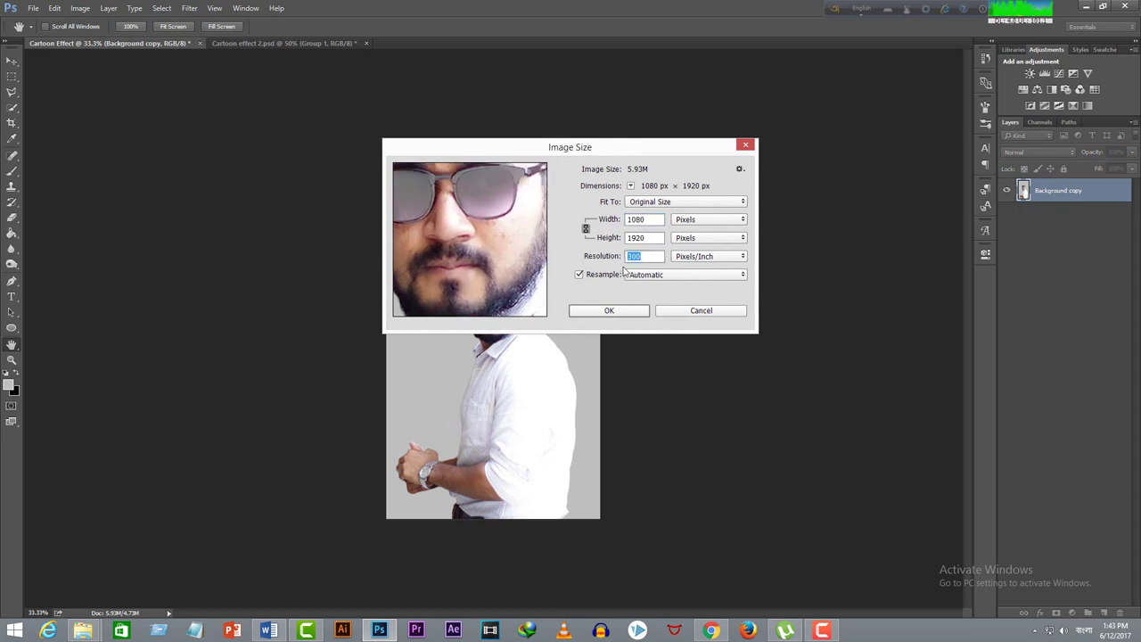
left_click(629, 257)
double_click(633, 257)
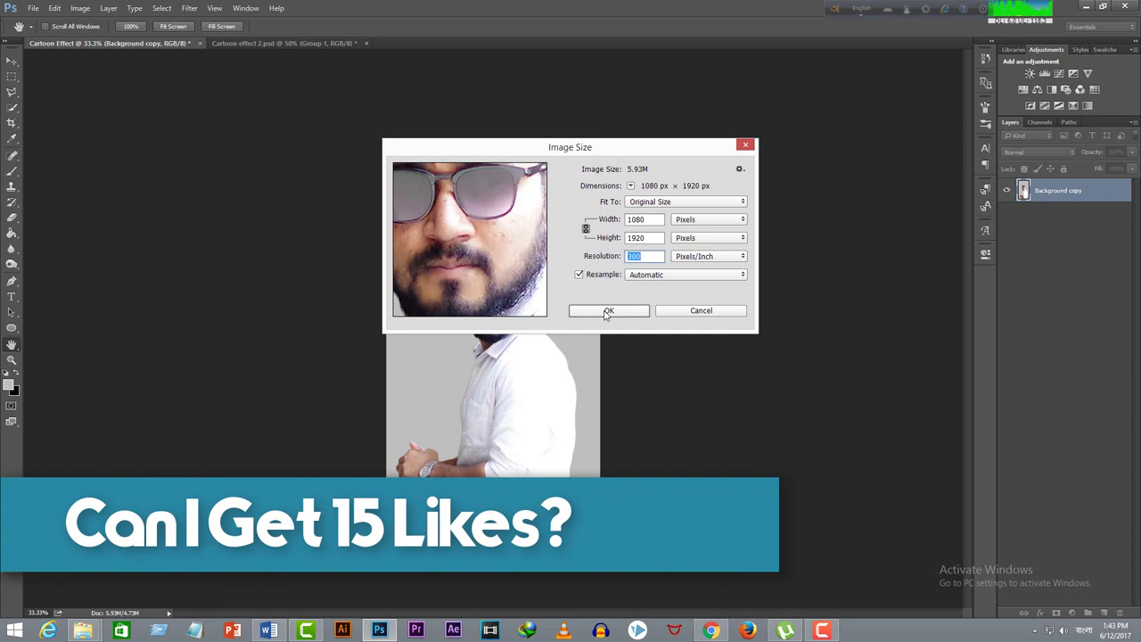
key("Return")
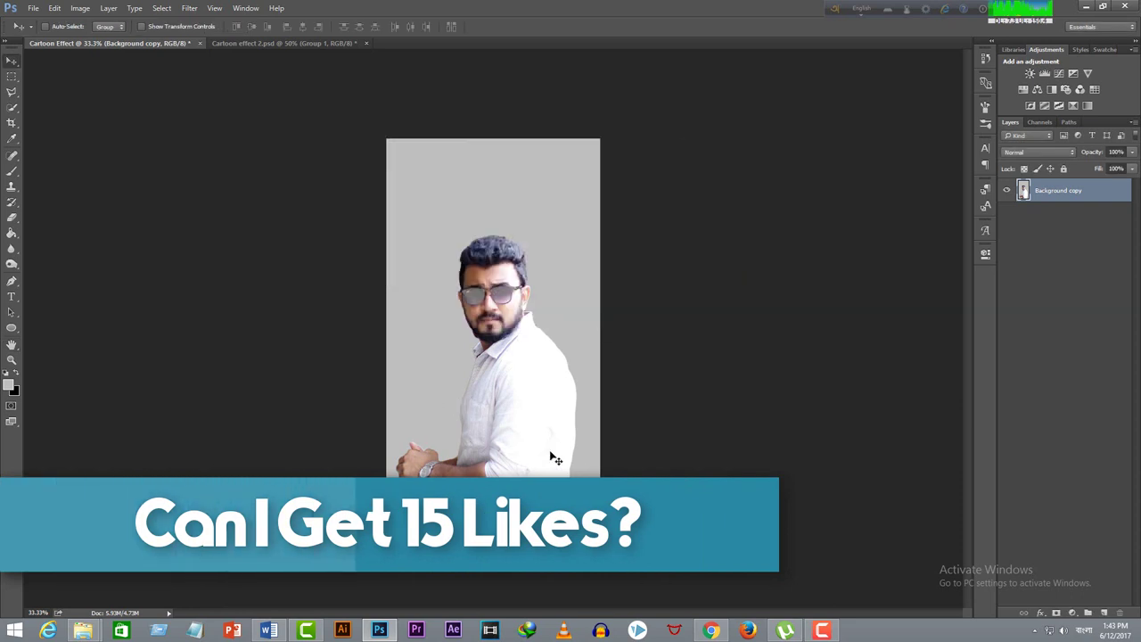
Crop the top edge down toward the man's head.
left_click(10, 124)
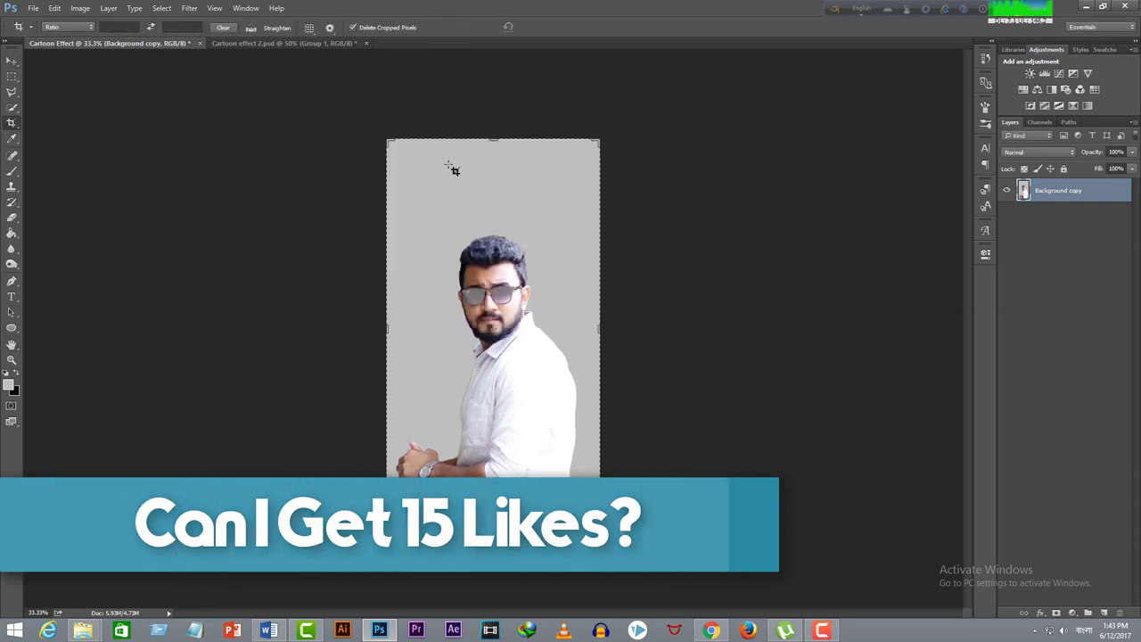
left_click_drag(492, 140, 492, 181)
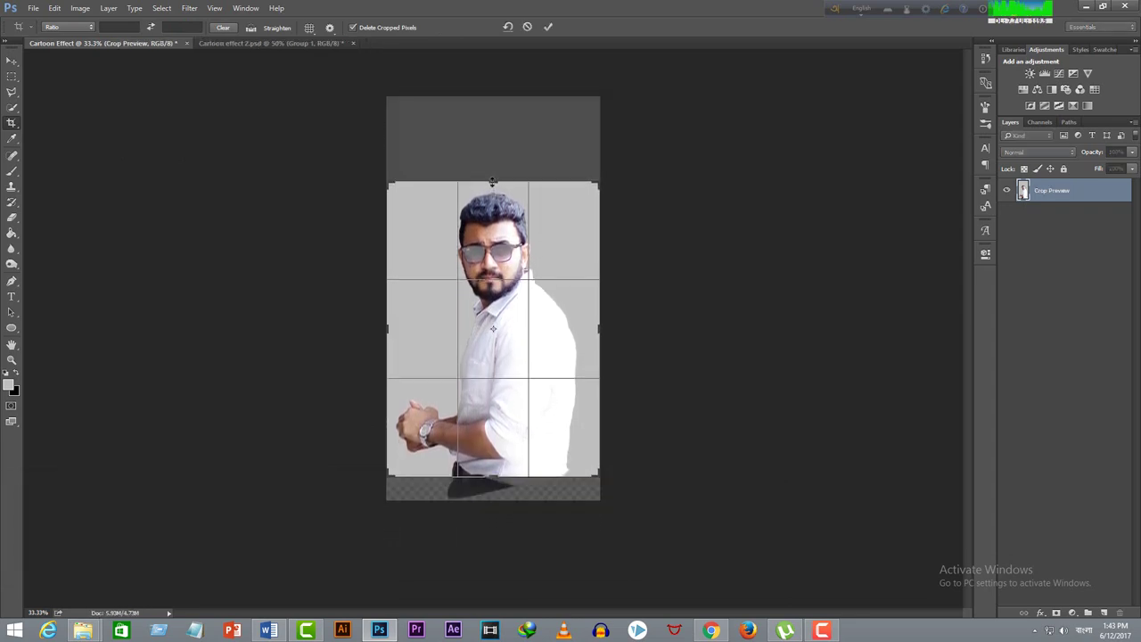
left_click(548, 28)
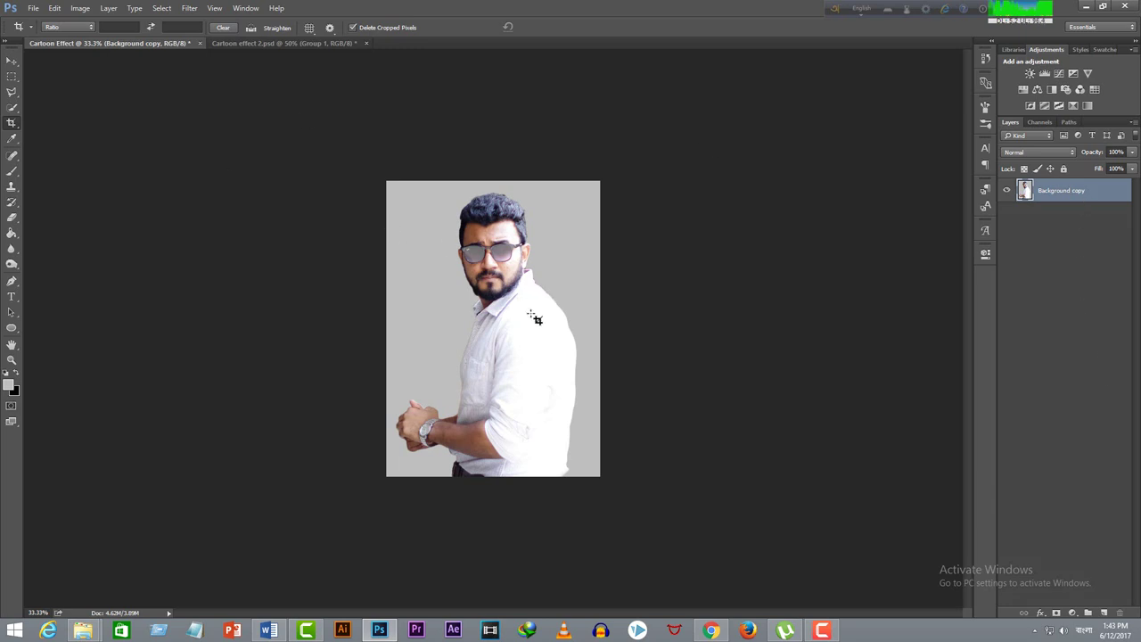
Apply Shadows/Highlights with Shadows 15% and Highlights 15%, comparing it against the original.
left_click(82, 11)
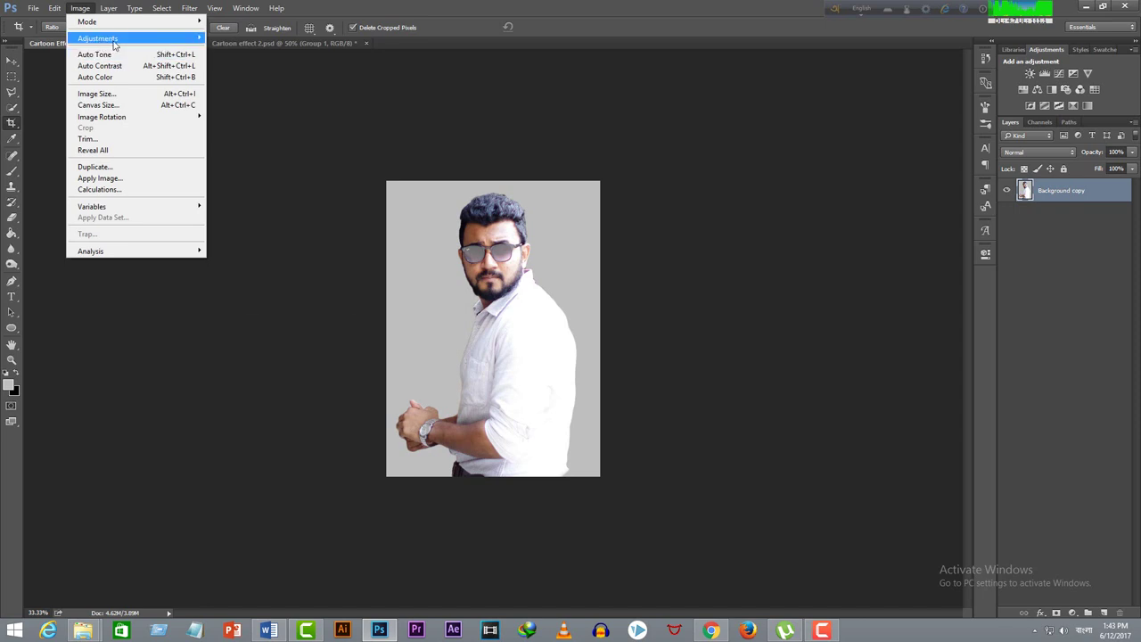
mouse_move(115, 43)
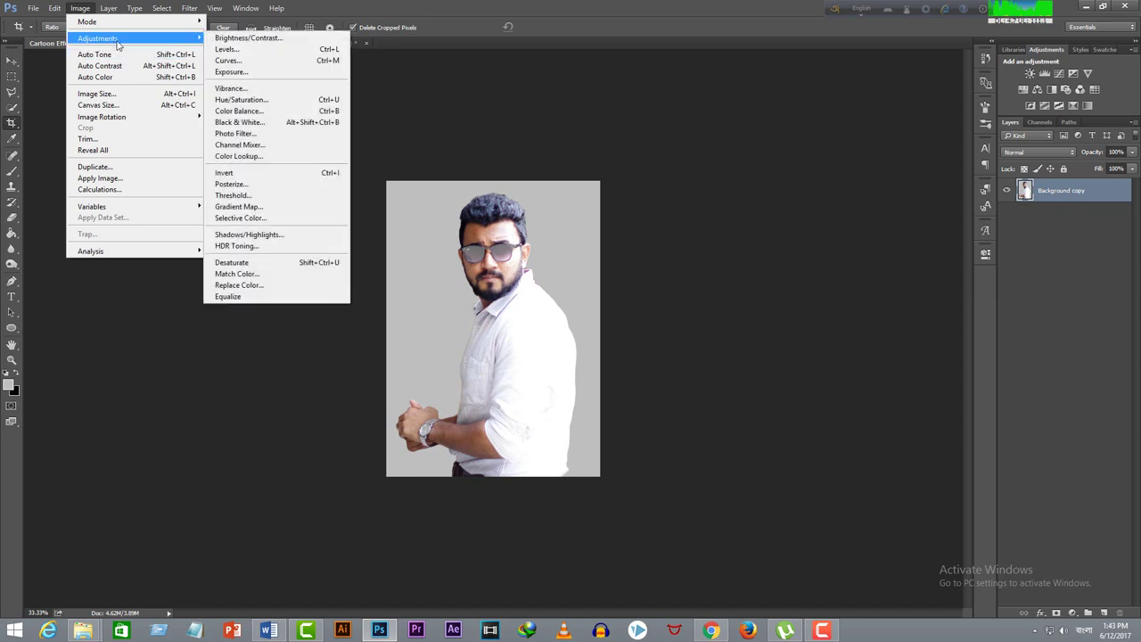
left_click(271, 236)
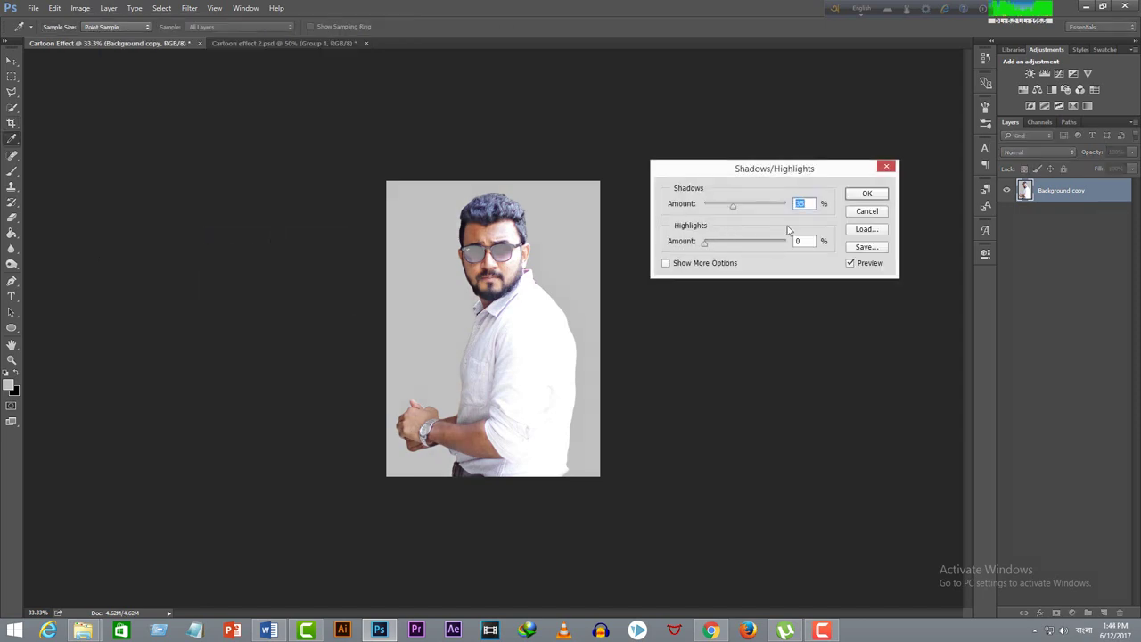
type("15")
key("Tab")
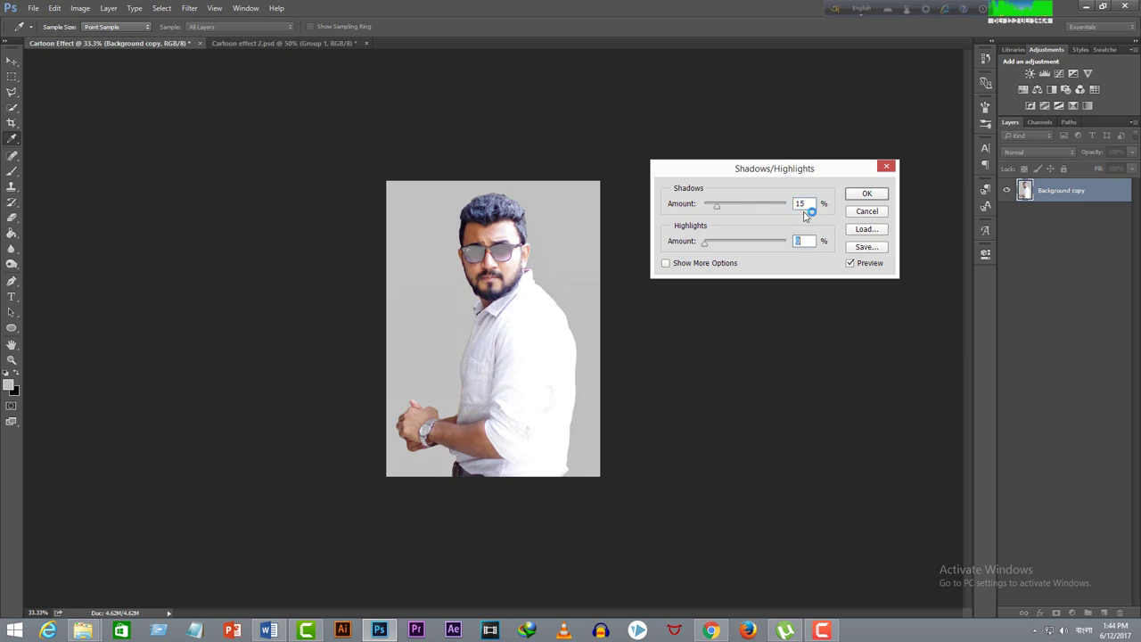
type("15")
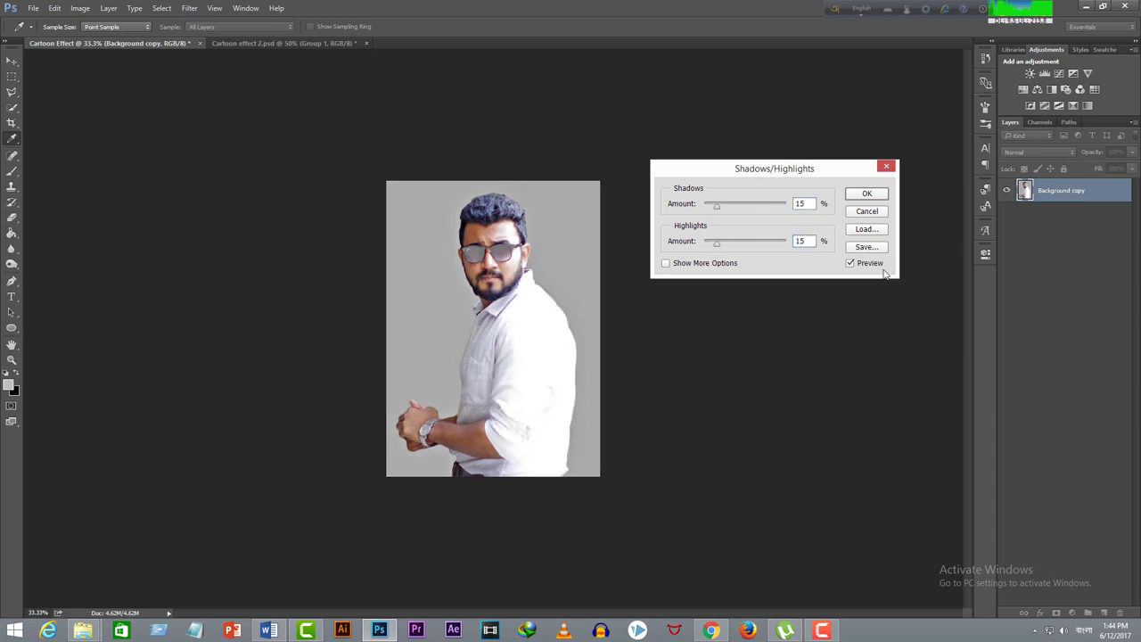
left_click(850, 264)
left_click(850, 263)
left_click(850, 263)
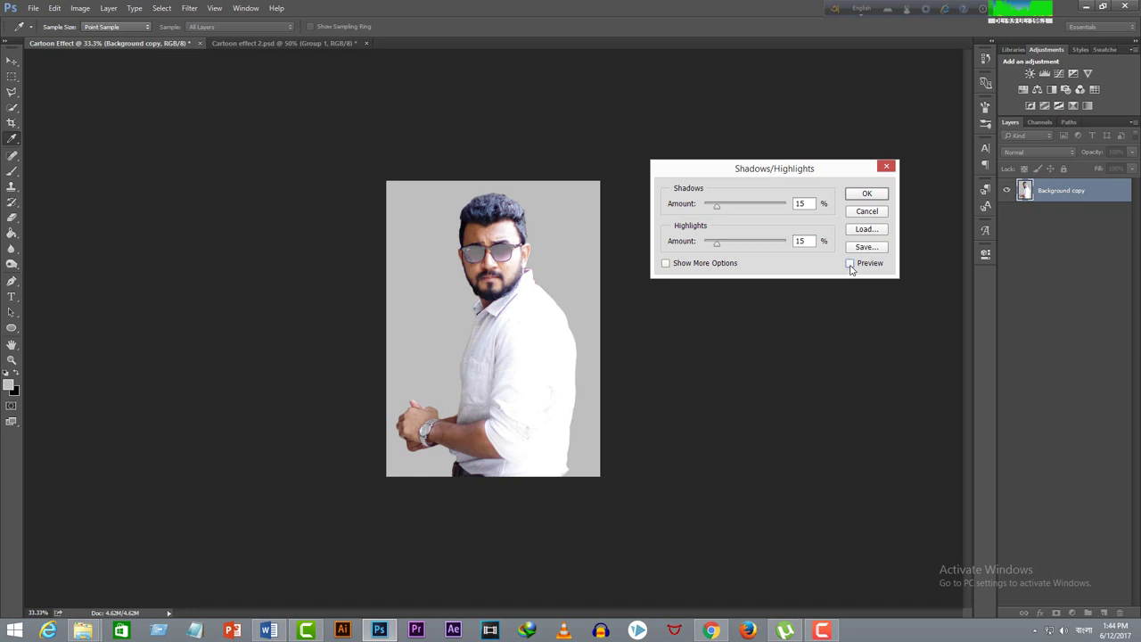
left_click(850, 265)
left_click(865, 196)
key("c")
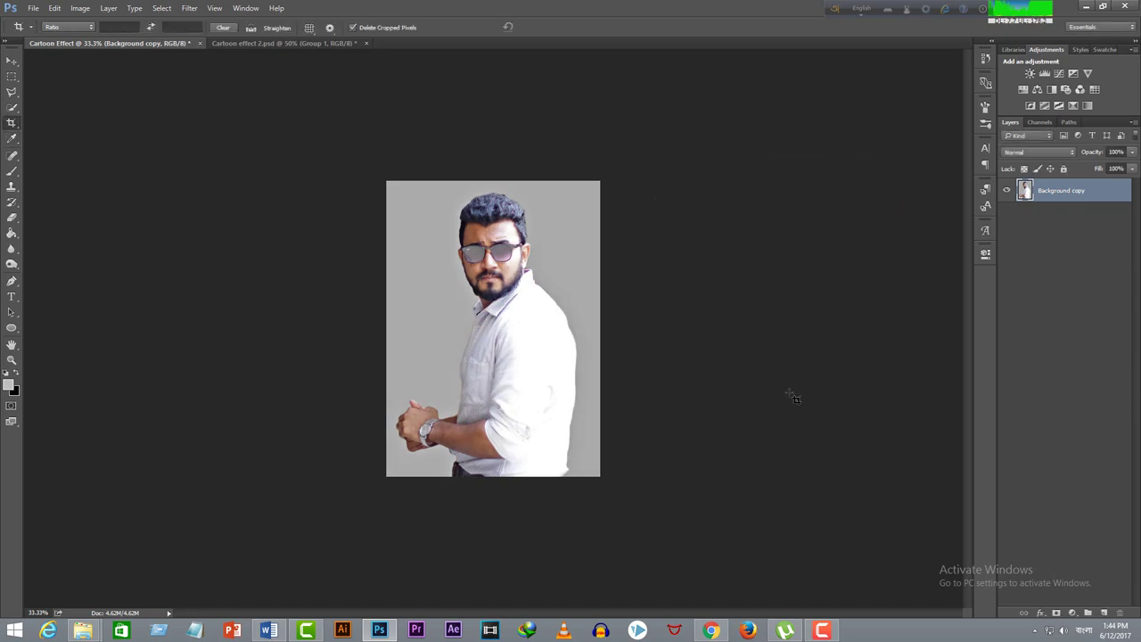
Duplicate the portrait layer, rename the copy 'lines', and hide it.
key("ctrl+j")
double_click(1086, 190)
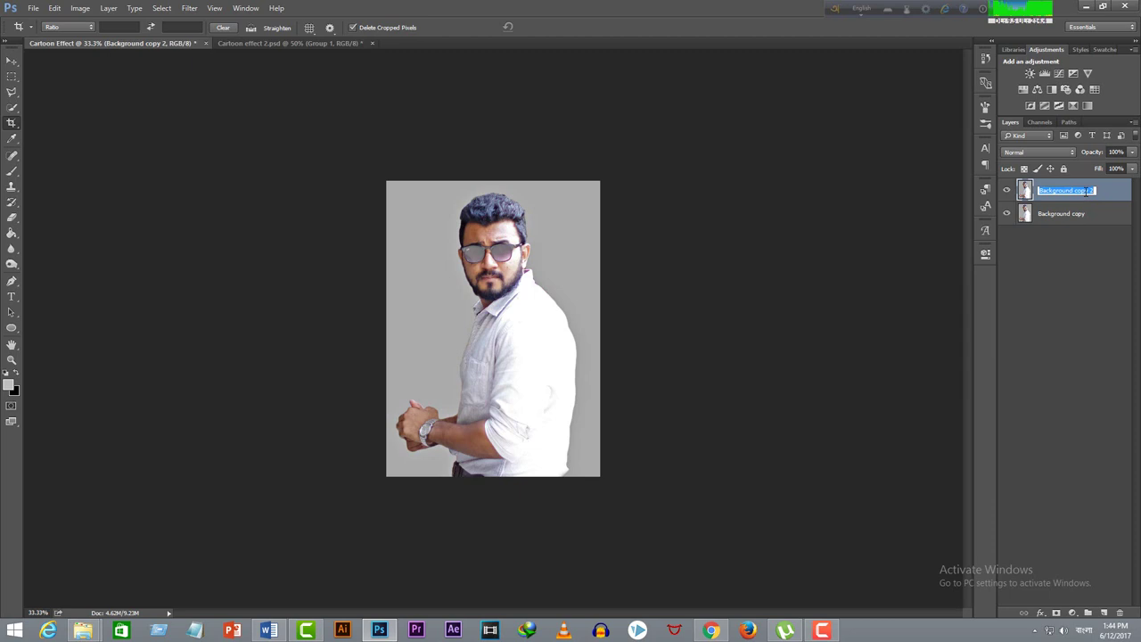
key("BackSpace")
key("Return")
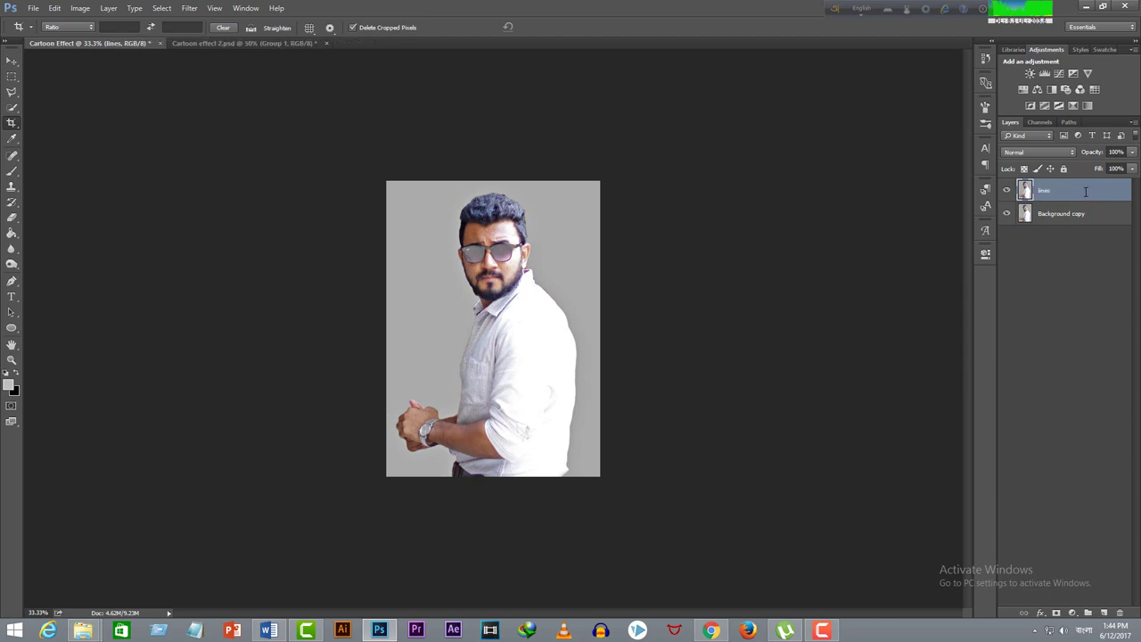
left_click(1007, 191)
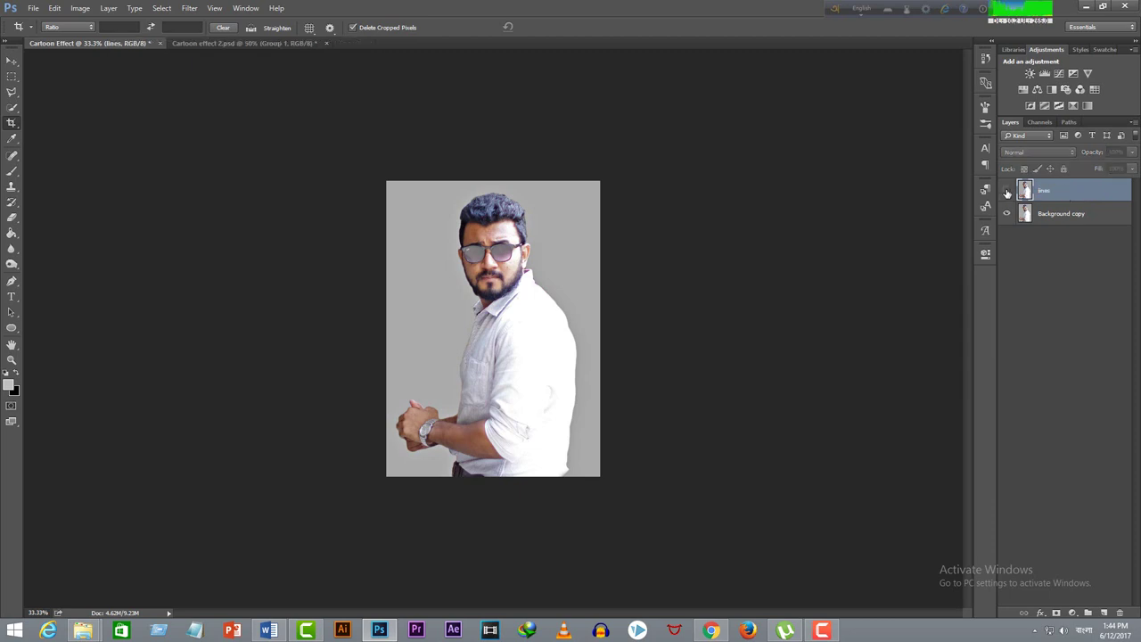
Convert the Background copy layer to a Smart Object.
left_click(1065, 216)
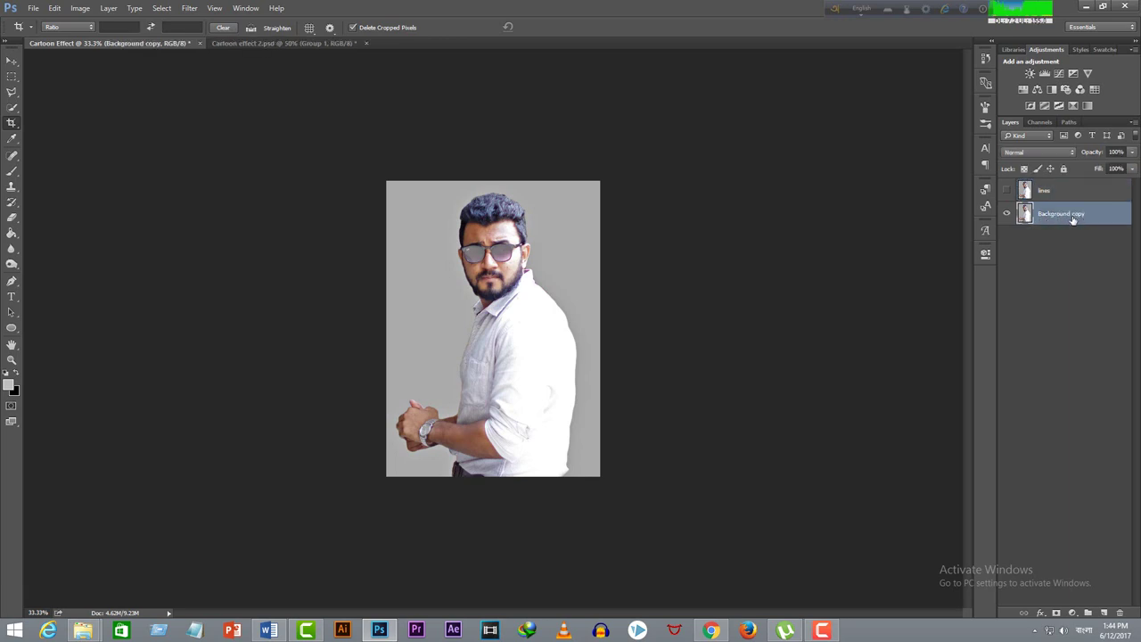
right_click(1073, 218)
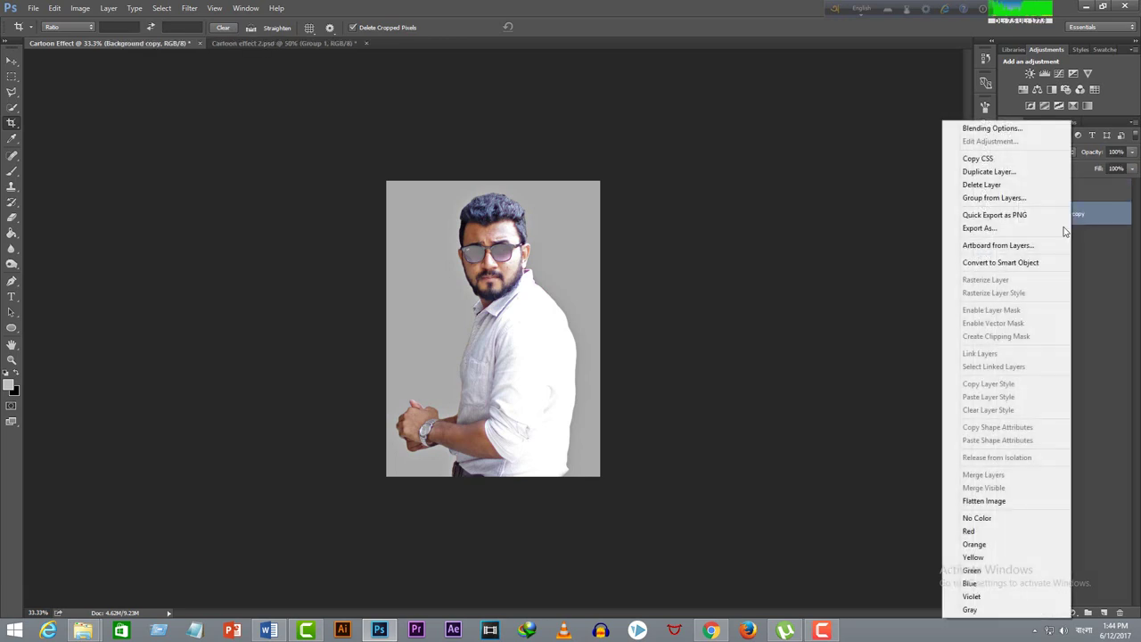
left_click(998, 264)
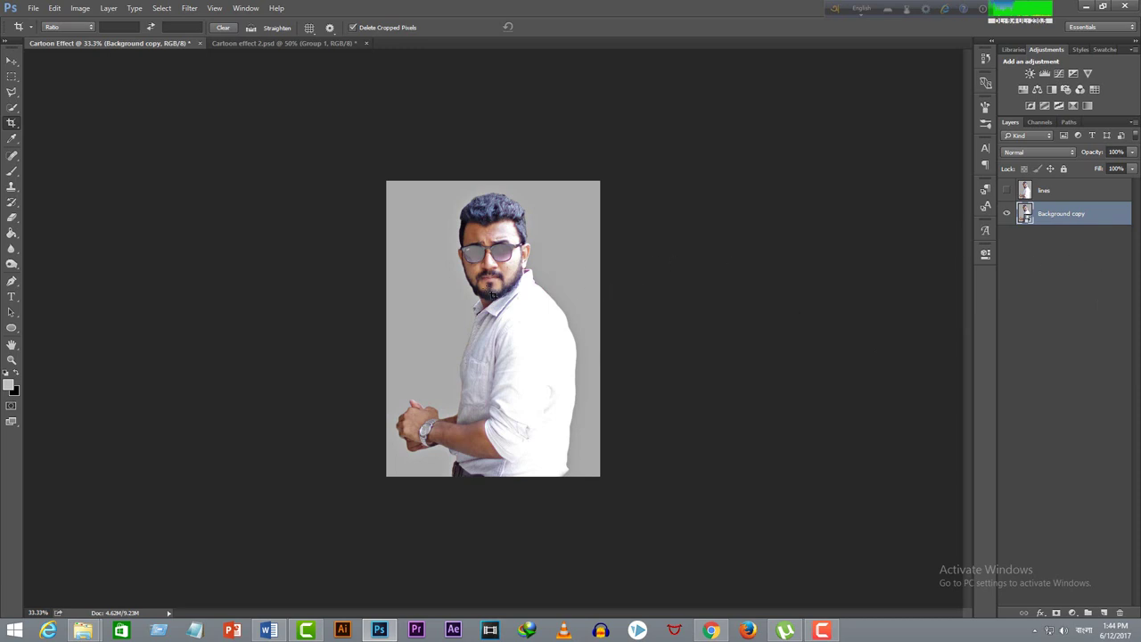
Apply Poster Edges with Edge Thickness 0, Edge Intensity 4 and Posterization 1.
left_click(12, 61)
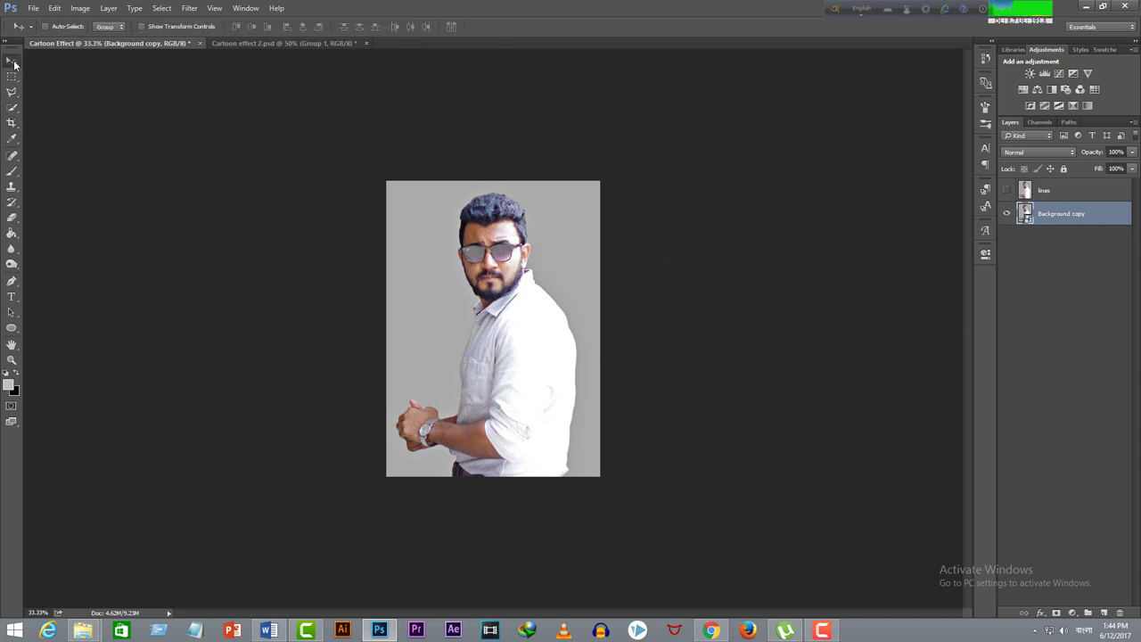
left_click(189, 8)
left_click(214, 53)
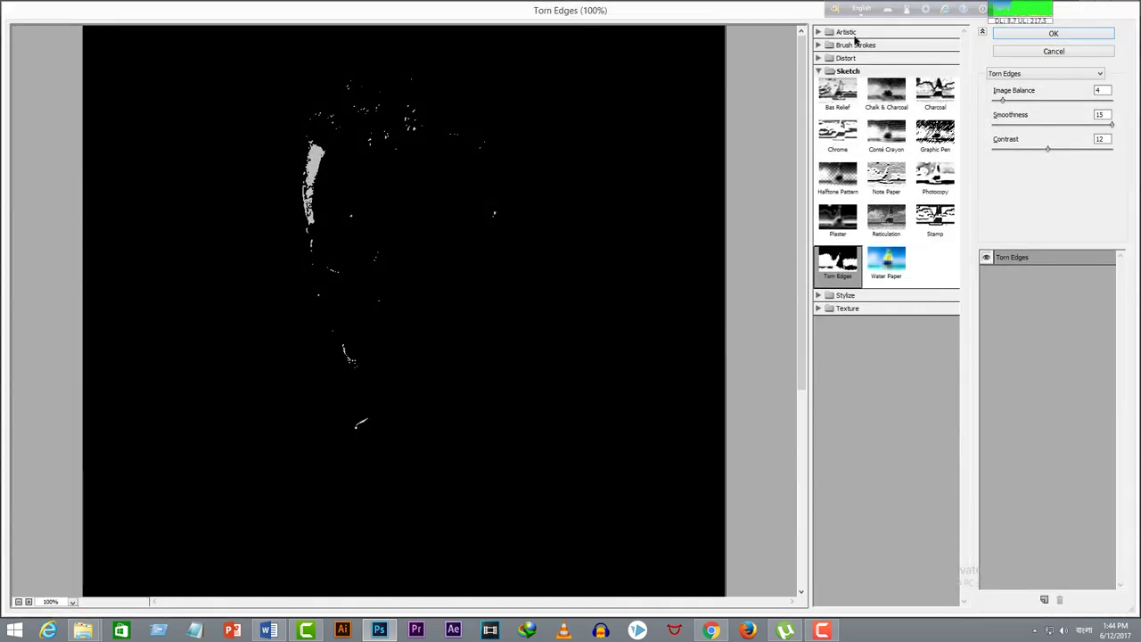
left_click(854, 34)
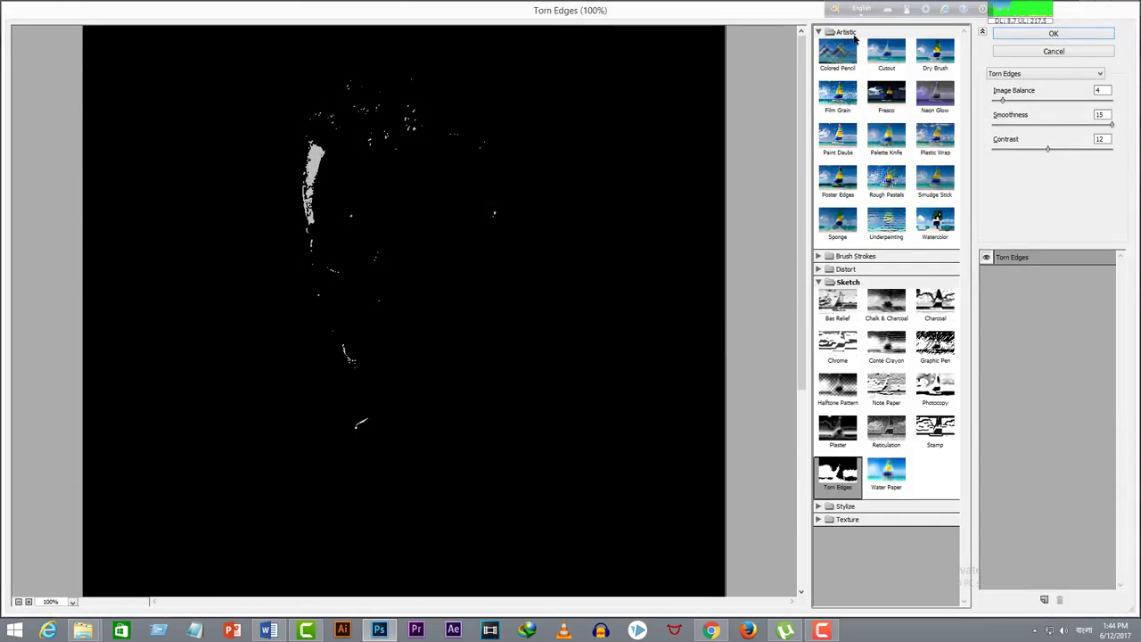
left_click(838, 188)
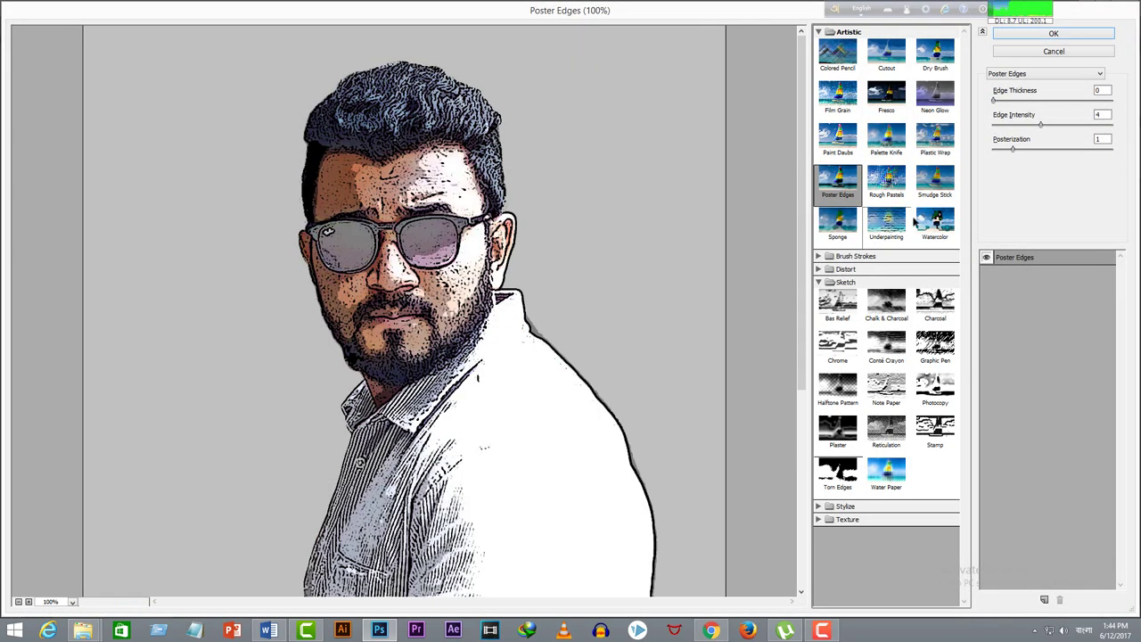
left_click(1103, 90)
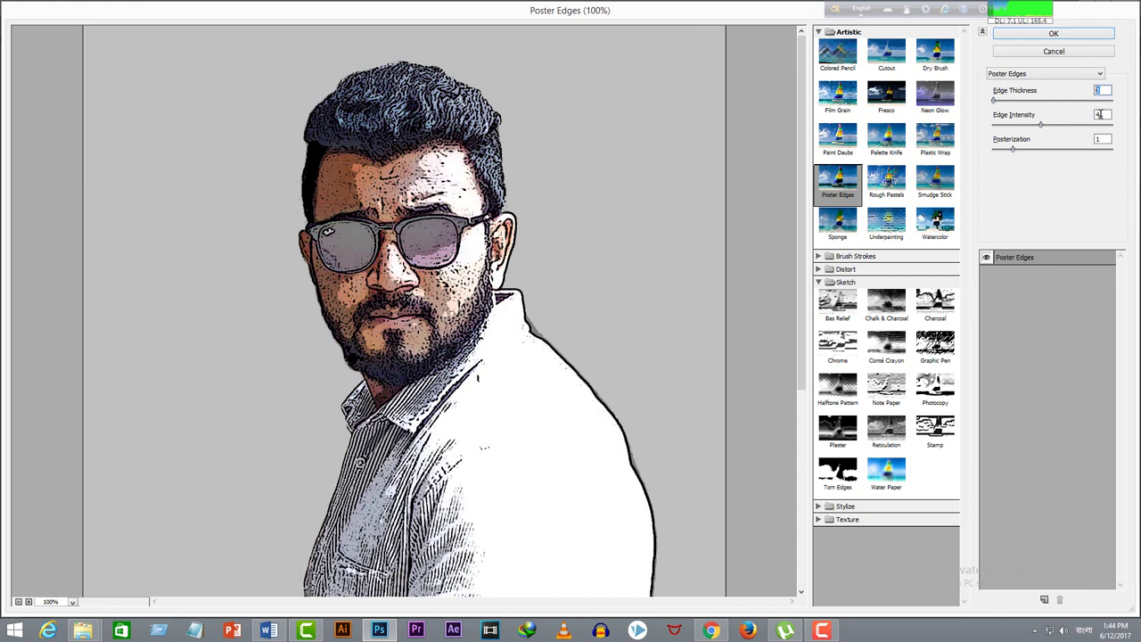
left_click(1104, 114)
left_click(1103, 138)
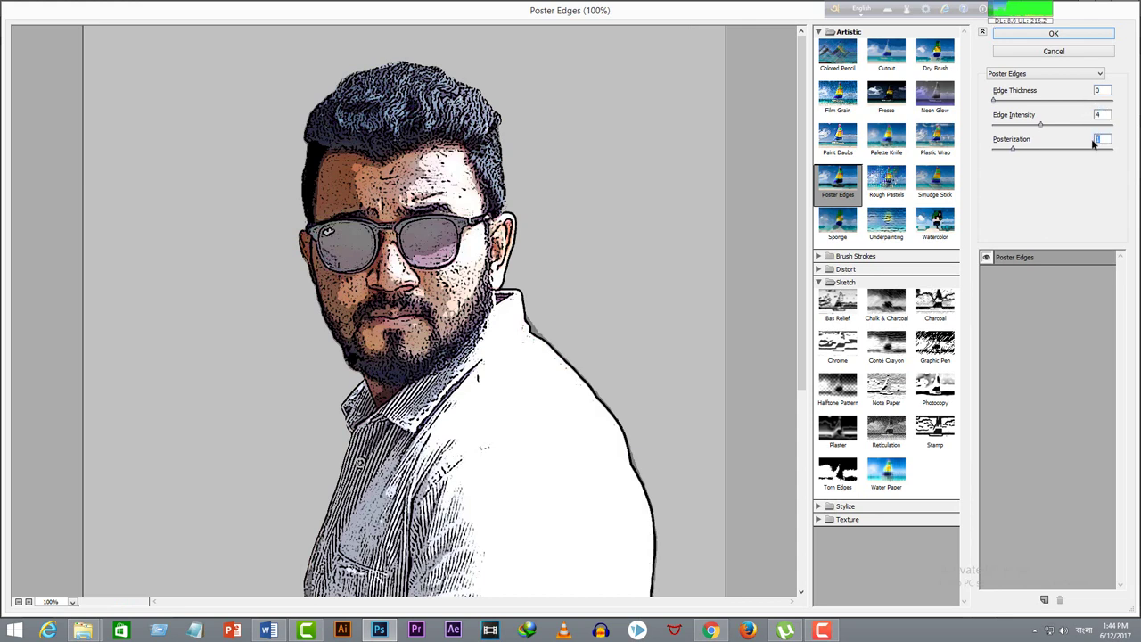
left_click(1103, 34)
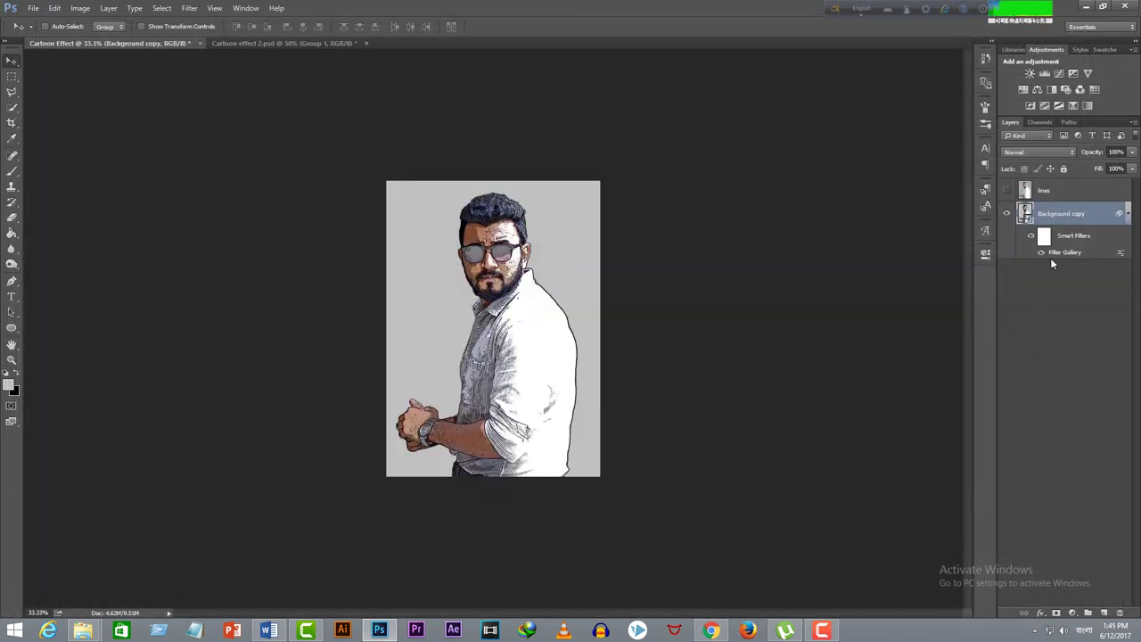
Fade the Poster Edges smart filter to 75% opacity and reopen the Filter Gallery.
double_click(1122, 256)
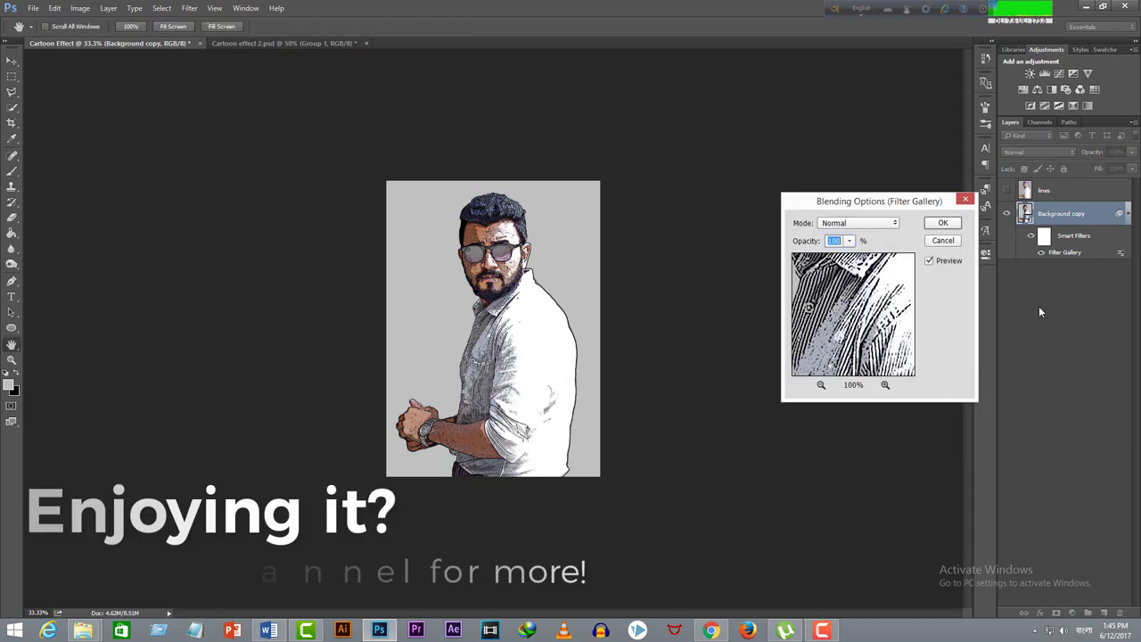
type("75")
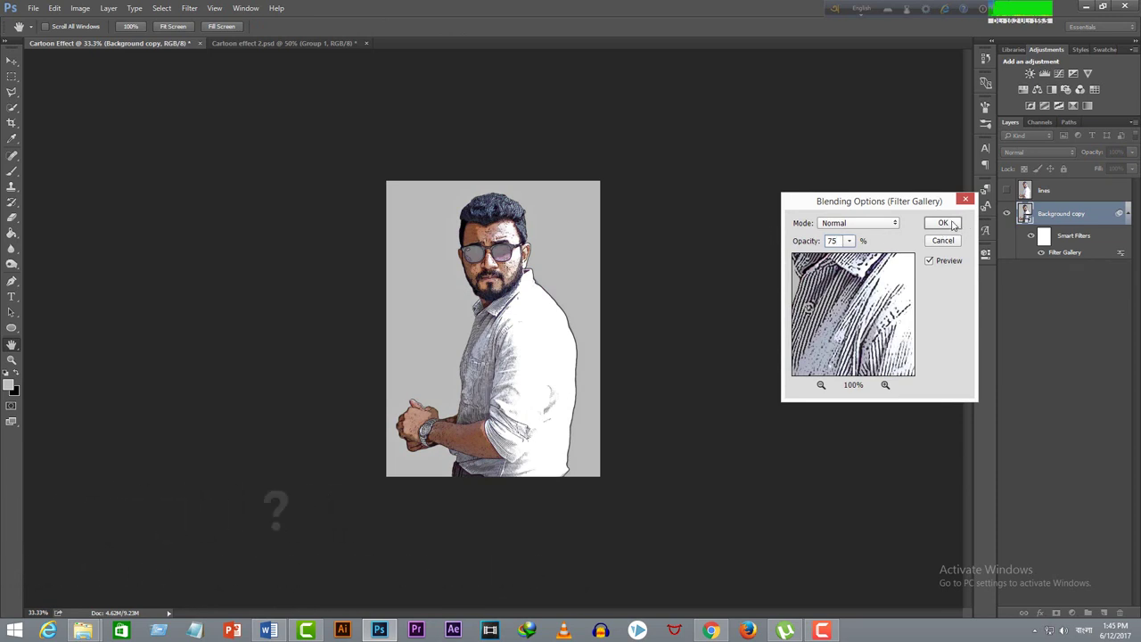
left_click(943, 224)
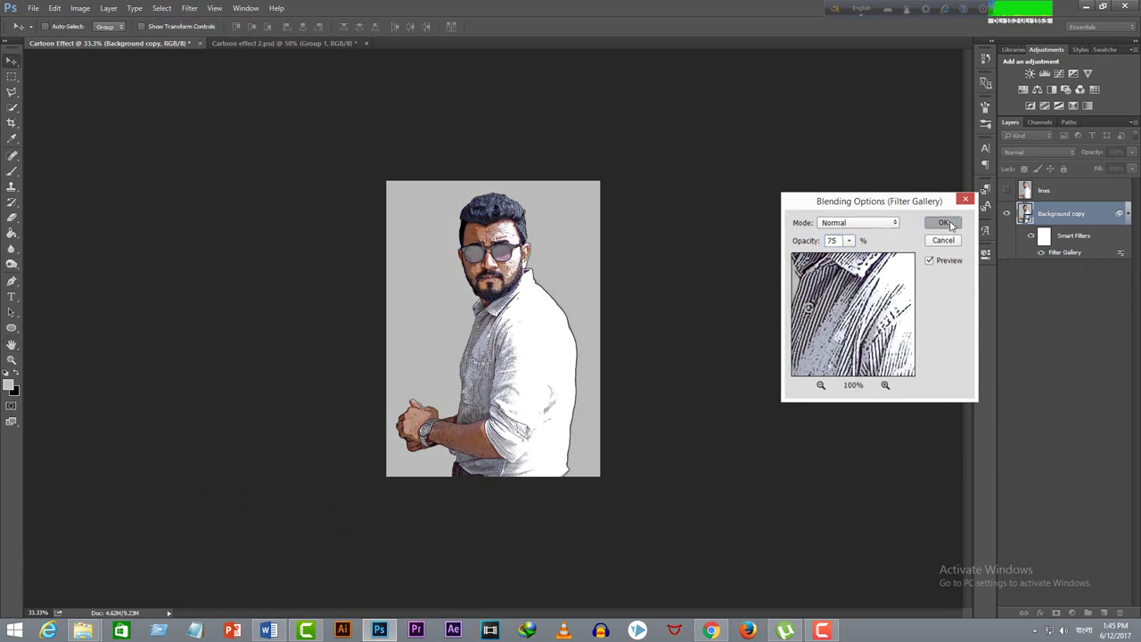
left_click(190, 9)
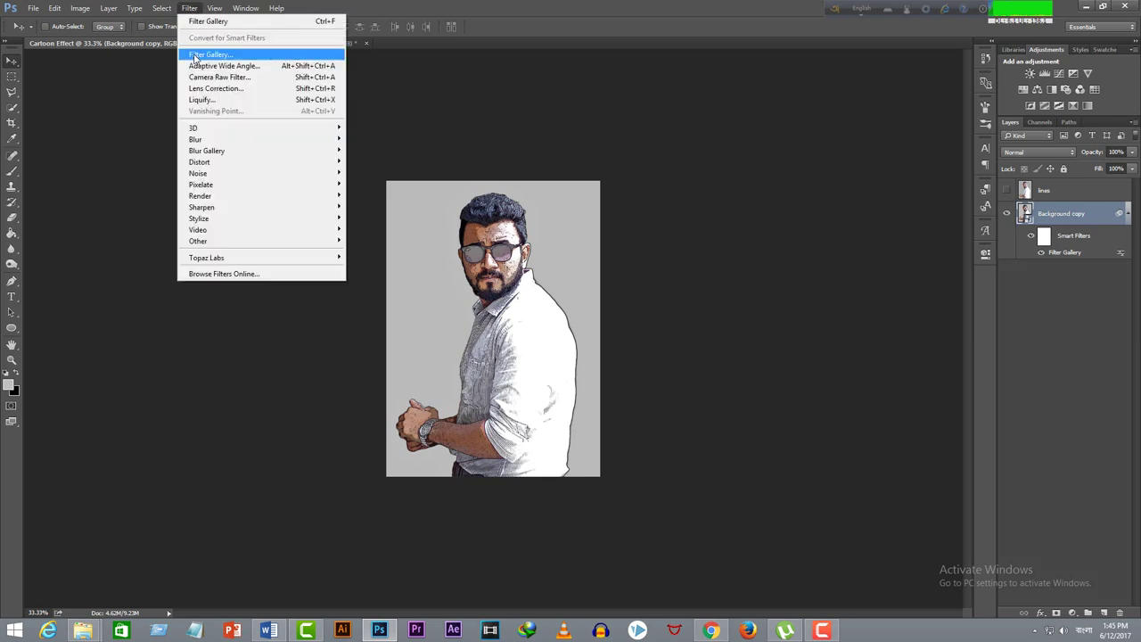
left_click(194, 55)
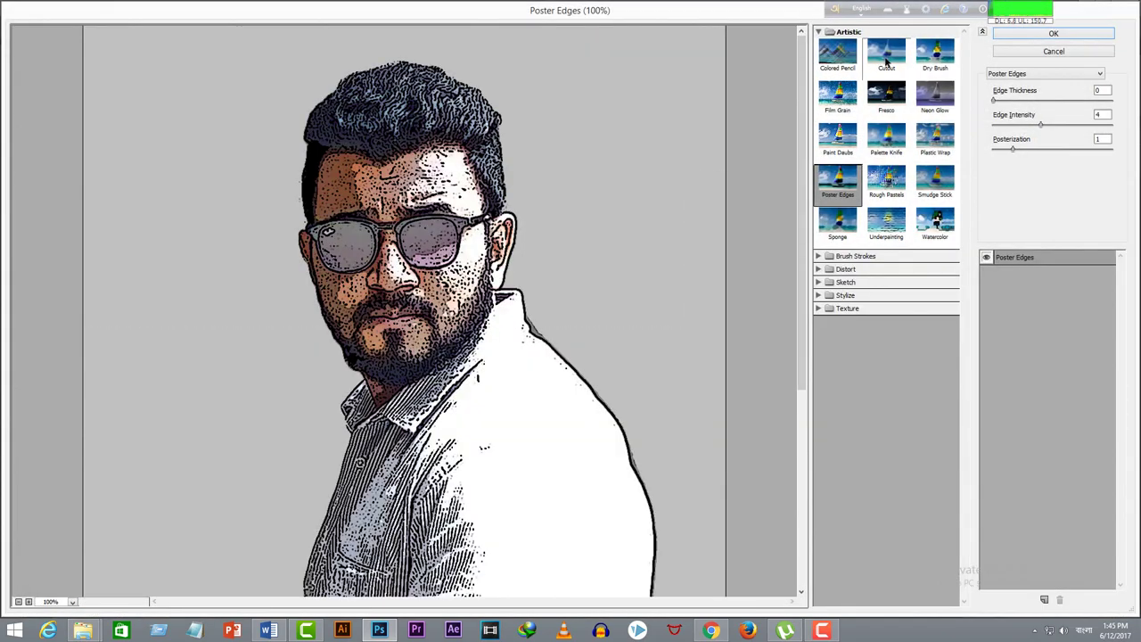
Apply the Cutout filter with 6 levels, edge simplicity 4 and edge fidelity 2.
left_click(886, 59)
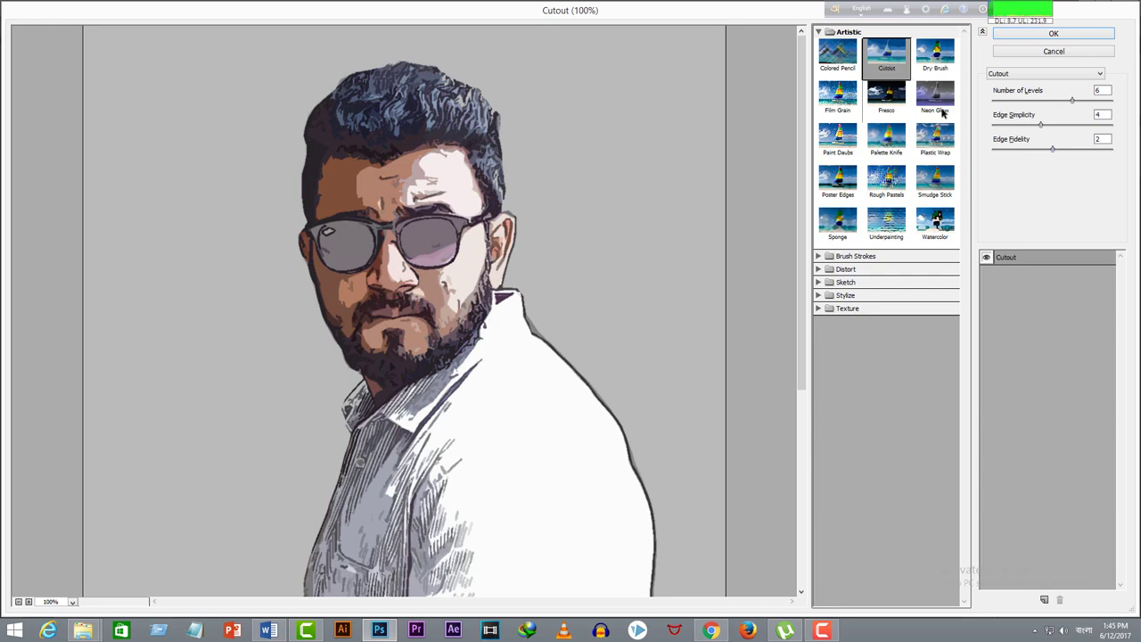
double_click(1105, 90)
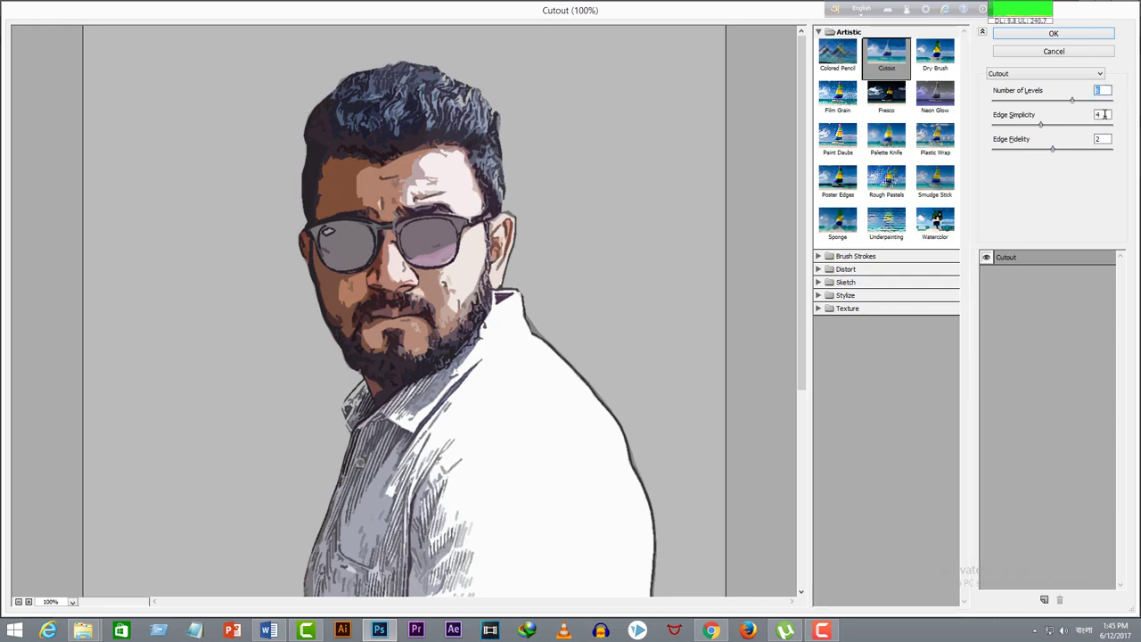
double_click(1104, 114)
double_click(1102, 139)
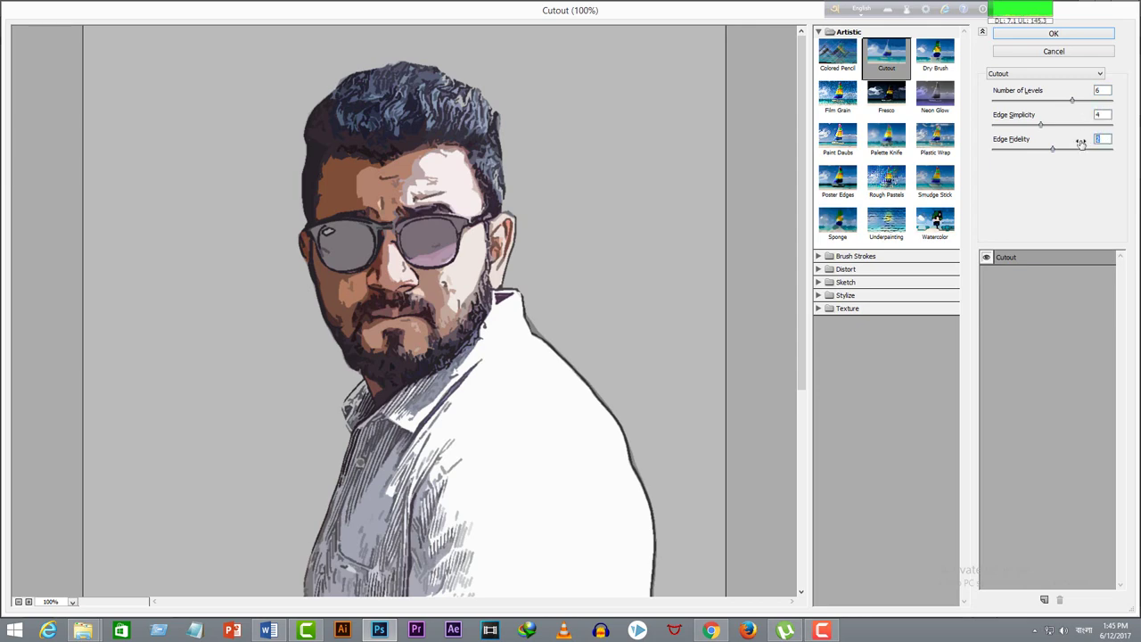
left_click(1071, 34)
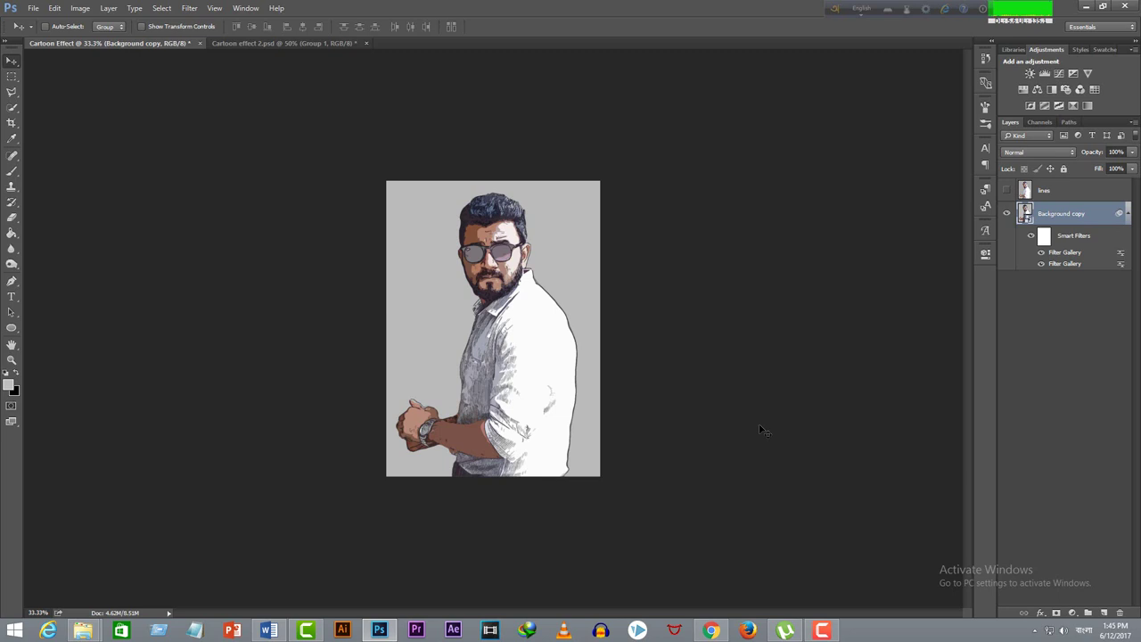
Fade the Cutout smart filter to 70% opacity.
double_click(1122, 257)
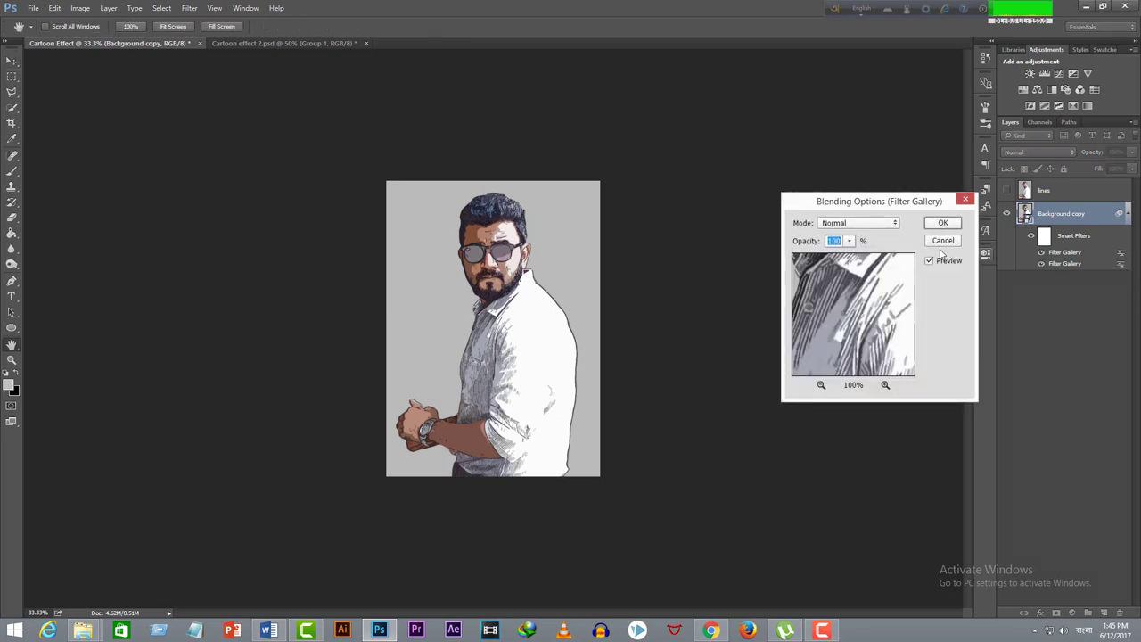
type("70")
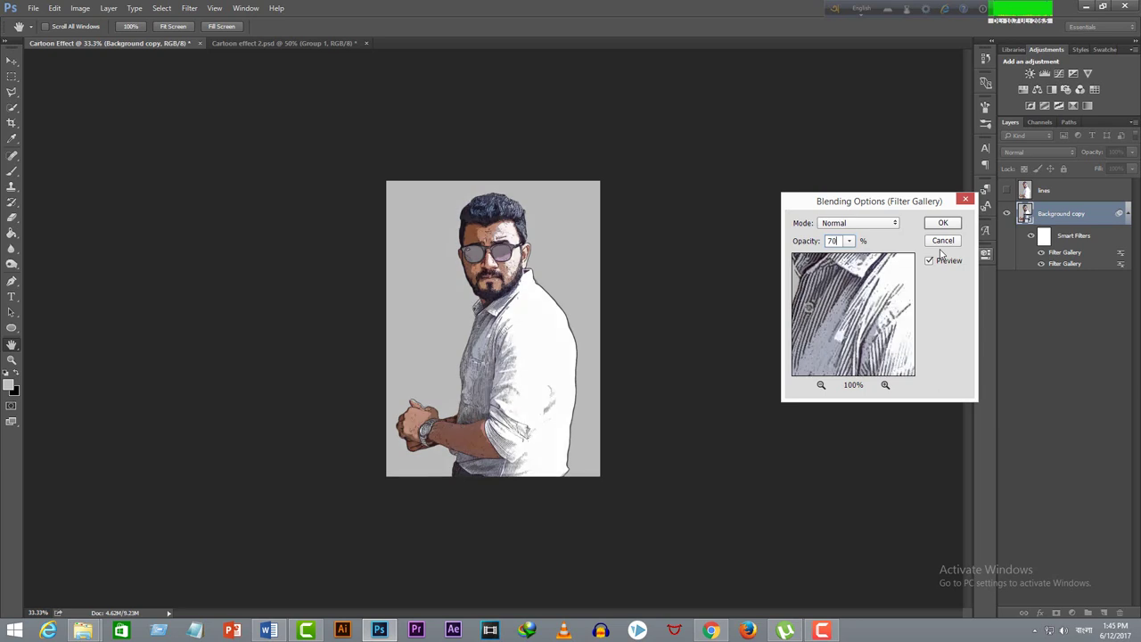
left_click(951, 223)
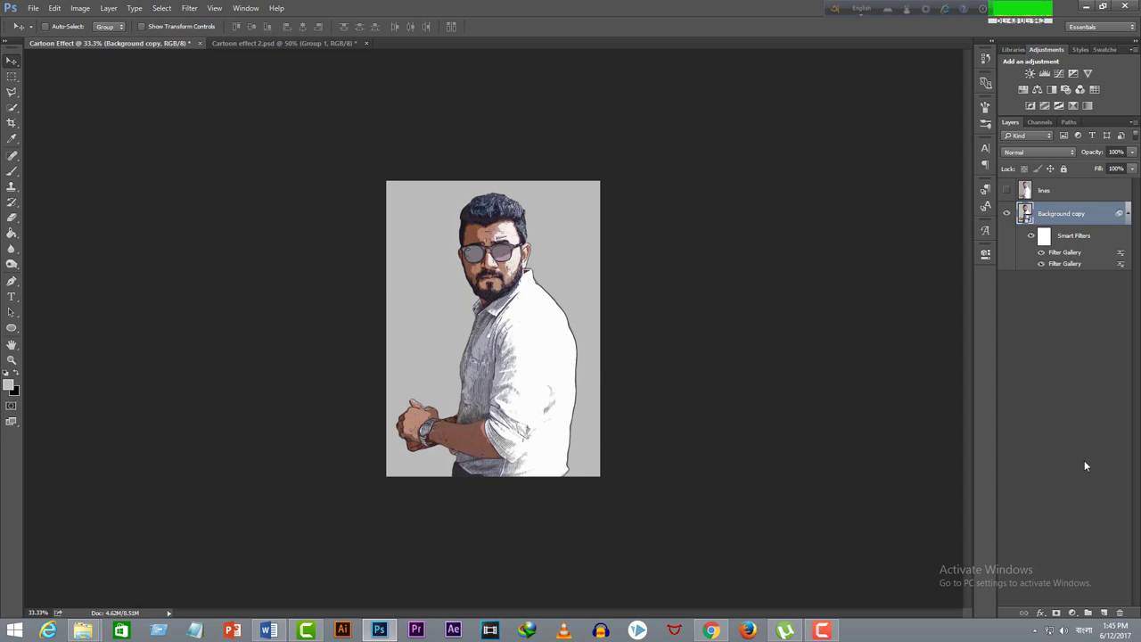
Apply Color Halftone with max radius 4 and channel angles of 45.
left_click(190, 8)
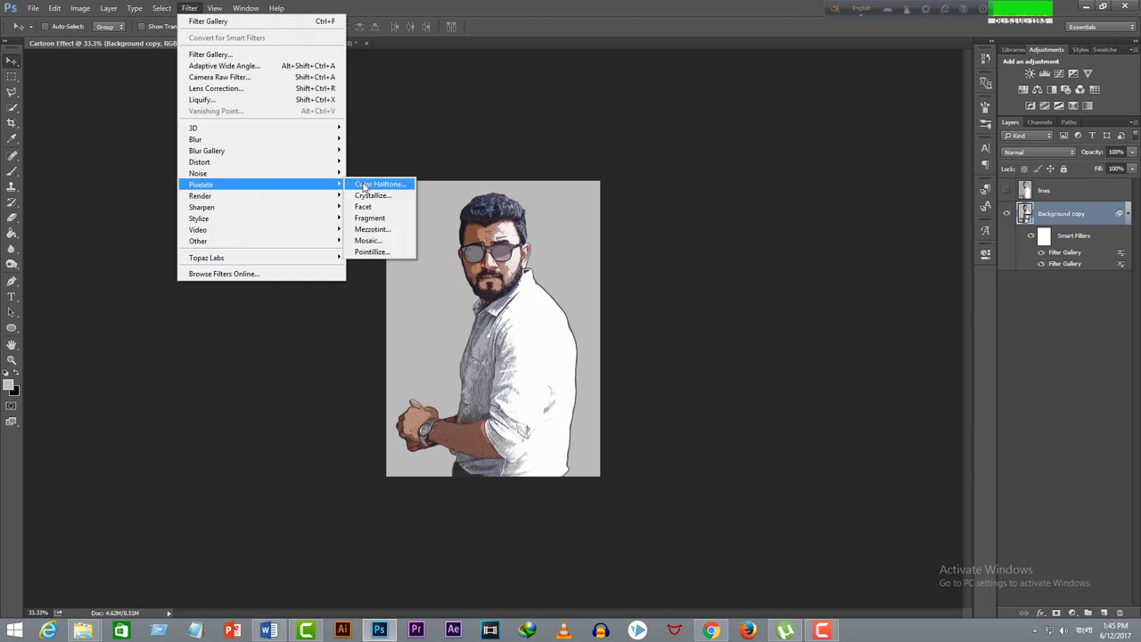
left_click(364, 185)
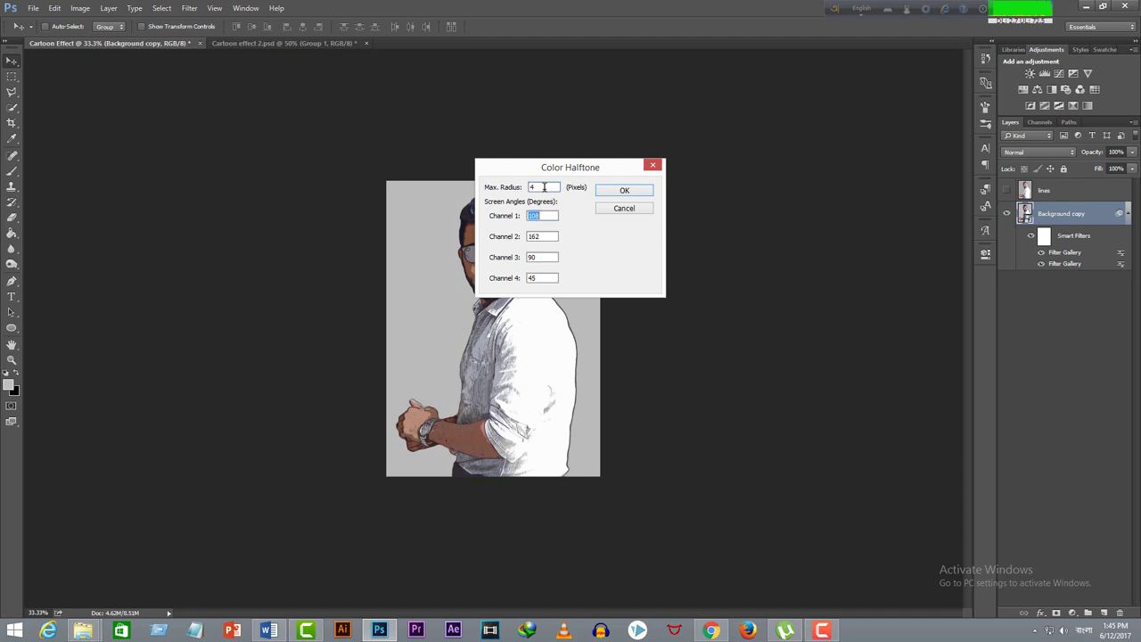
type("45")
key("Tab")
type("4")
type("5")
key("Tab")
left_click(616, 191)
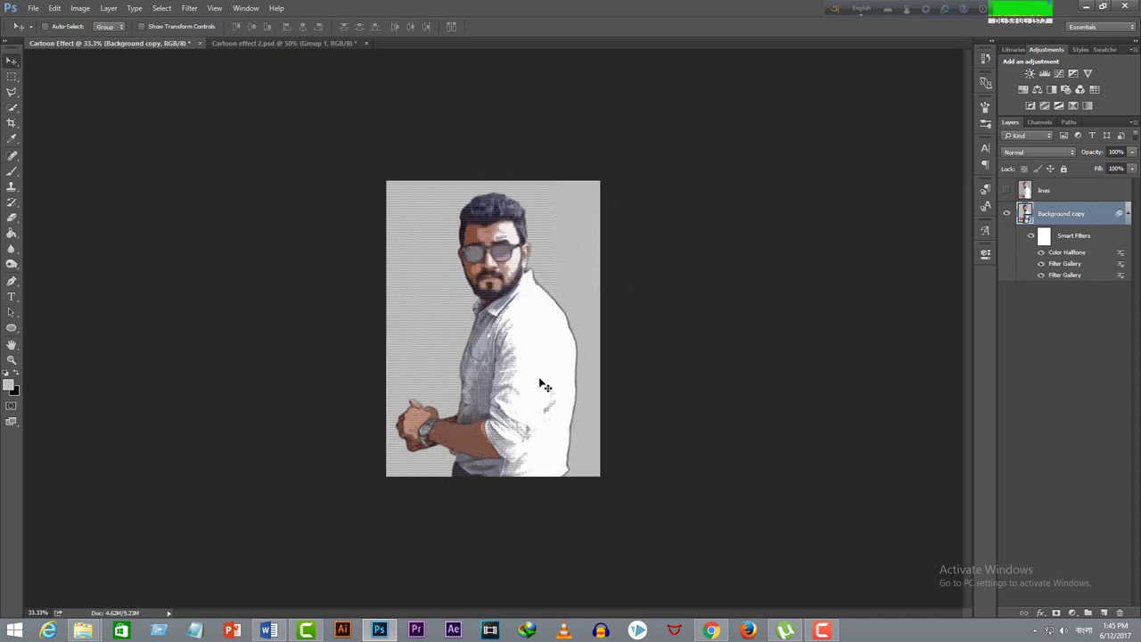
Blend the Color Halftone filter in Soft Light at 75% opacity.
double_click(1121, 254)
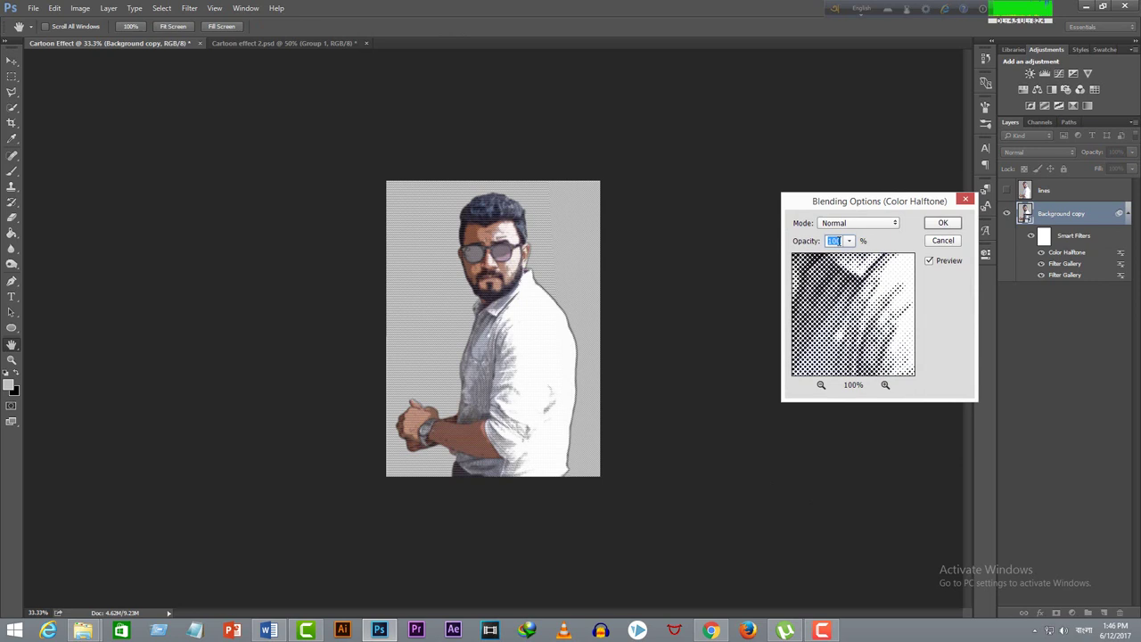
type("75")
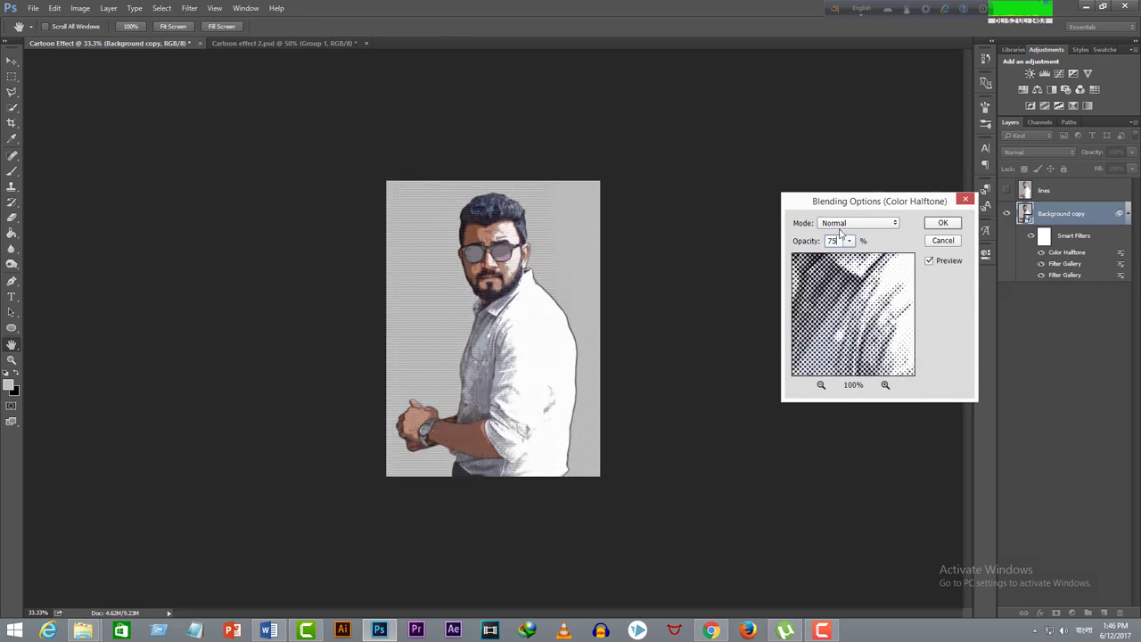
left_click(861, 223)
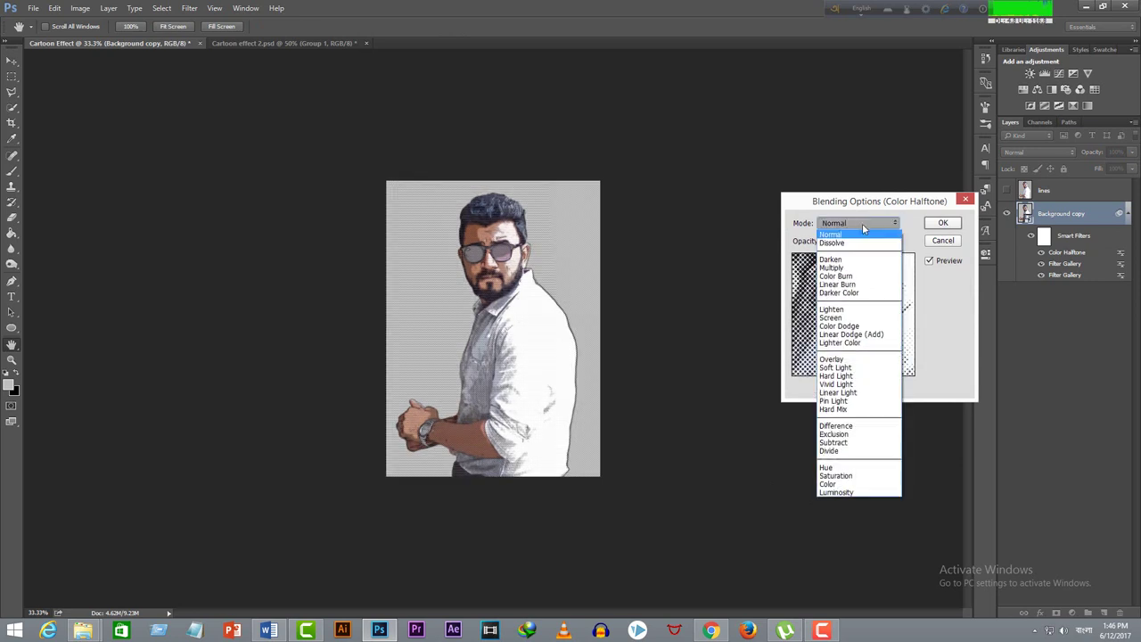
left_click(842, 367)
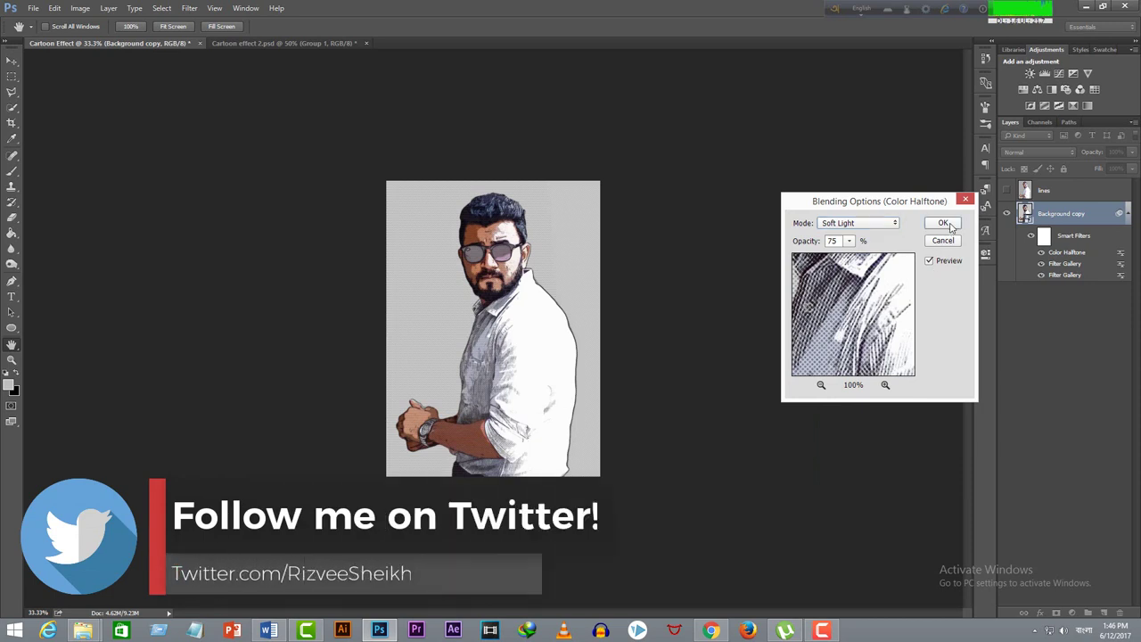
left_click(943, 223)
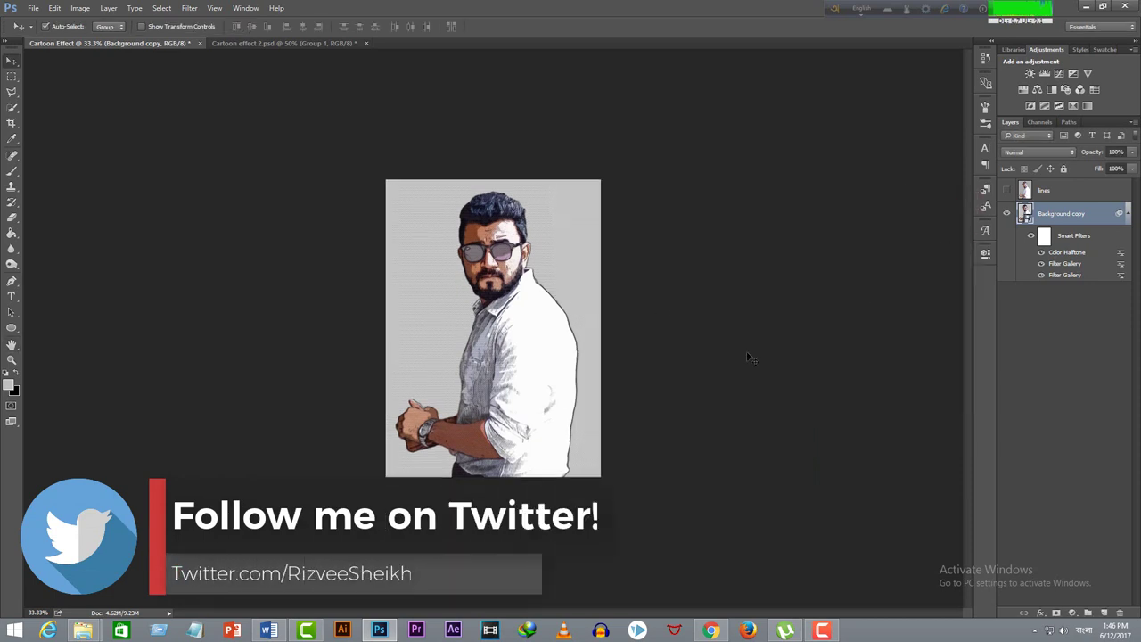
Zoom in, show and select the lines layer, and reset colours to black and white.
key("ctrl+plus")
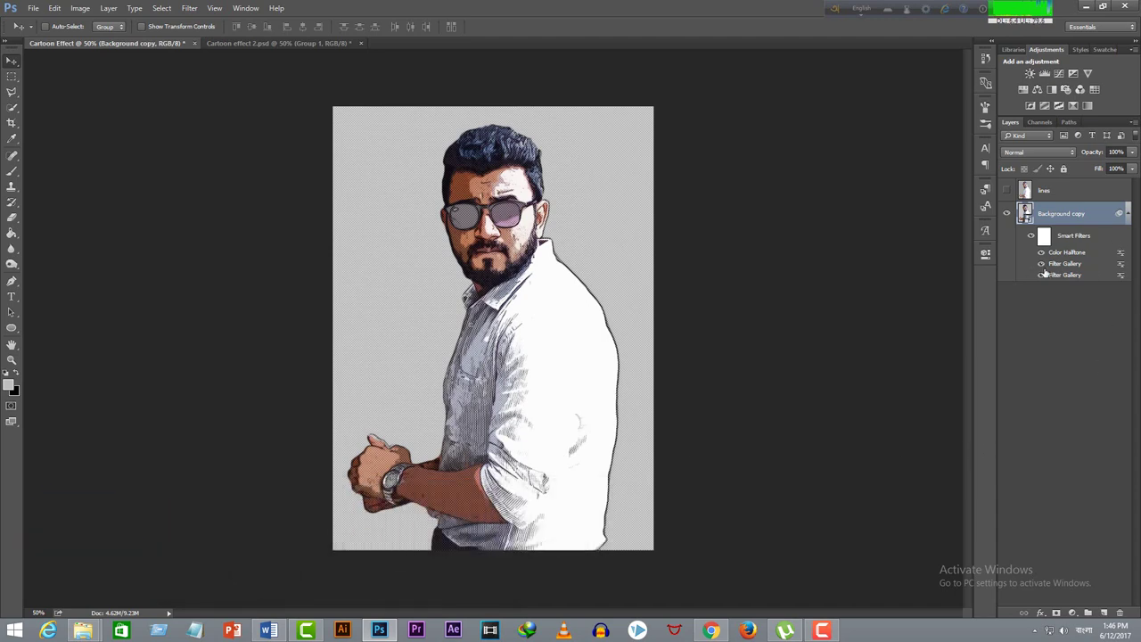
left_click(1006, 190)
left_click(1049, 194)
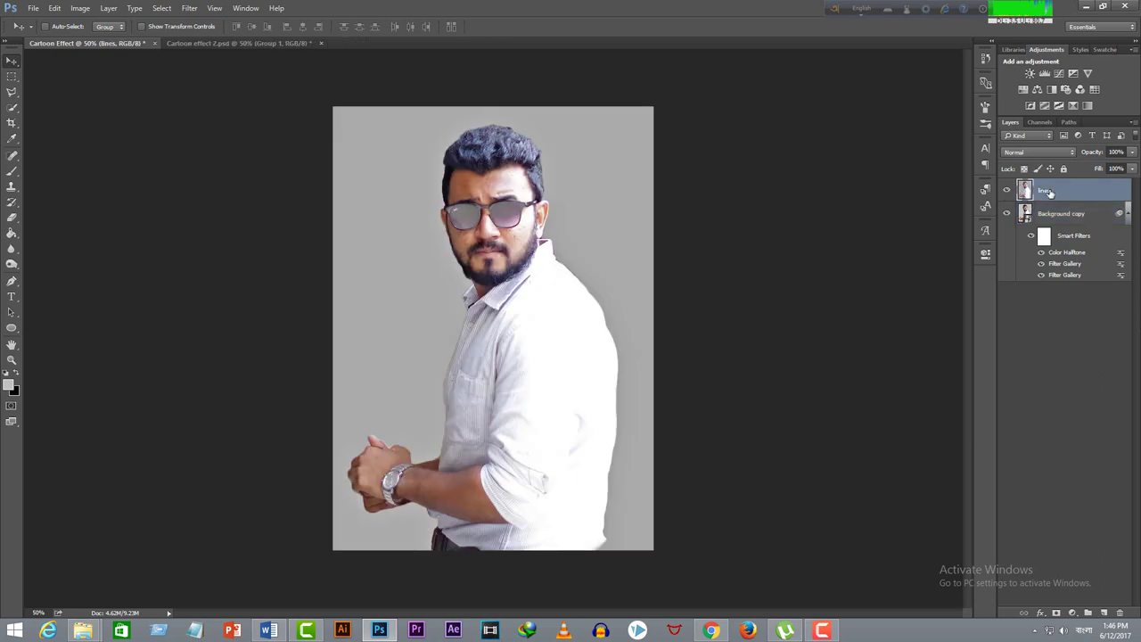
key("d")
Apply Stylize > Glowing Edges to the lines layer.
left_click(189, 8)
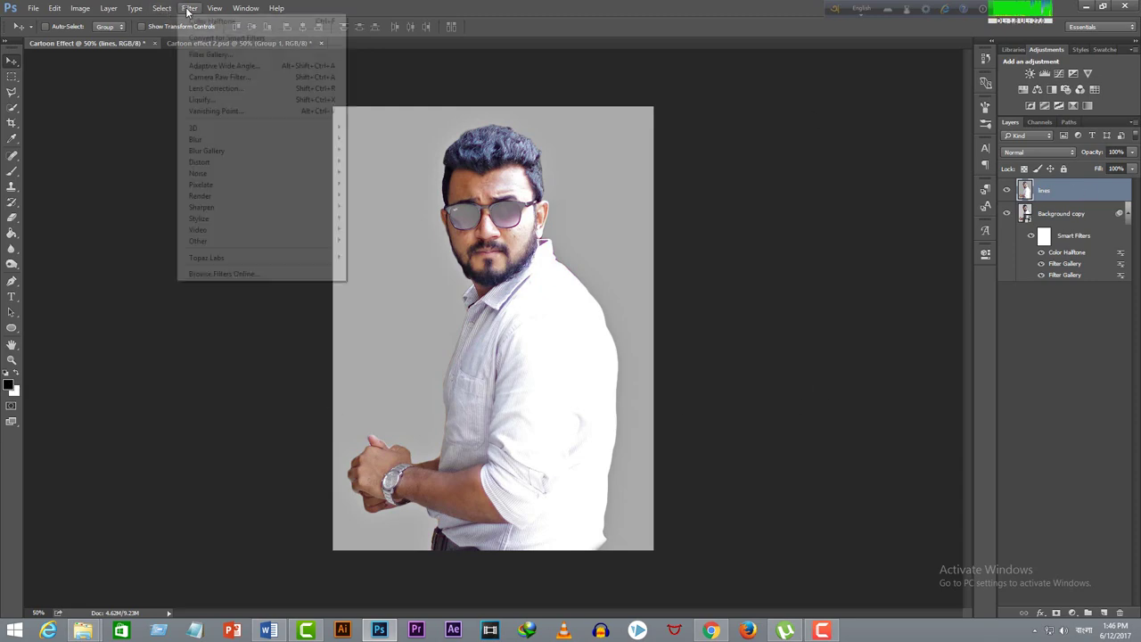
left_click(239, 55)
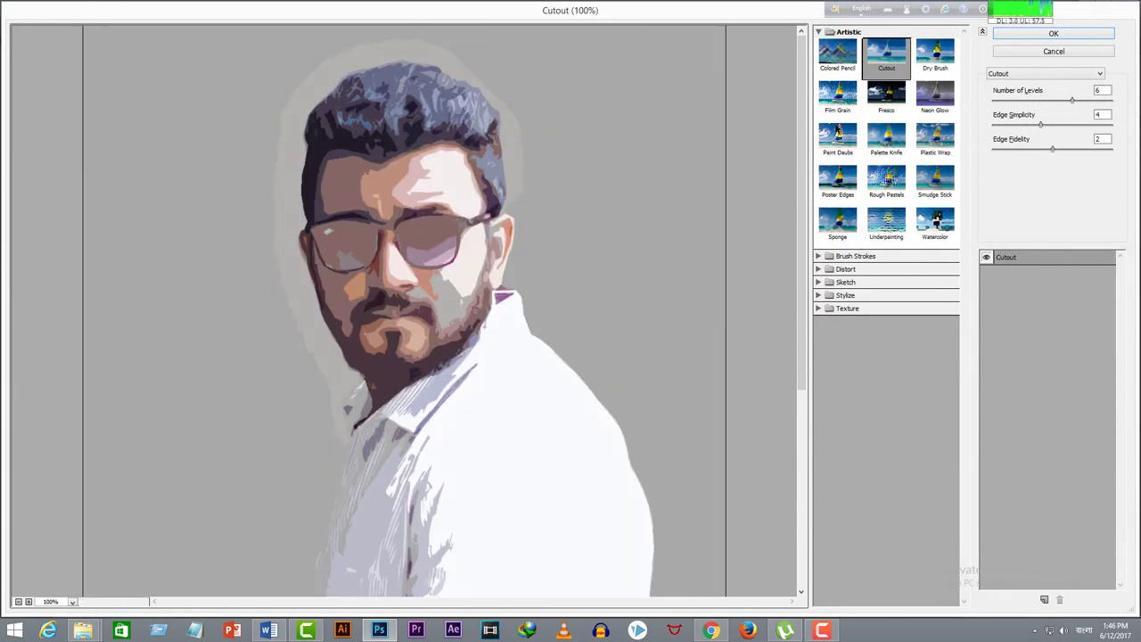
left_click(849, 295)
left_click(838, 317)
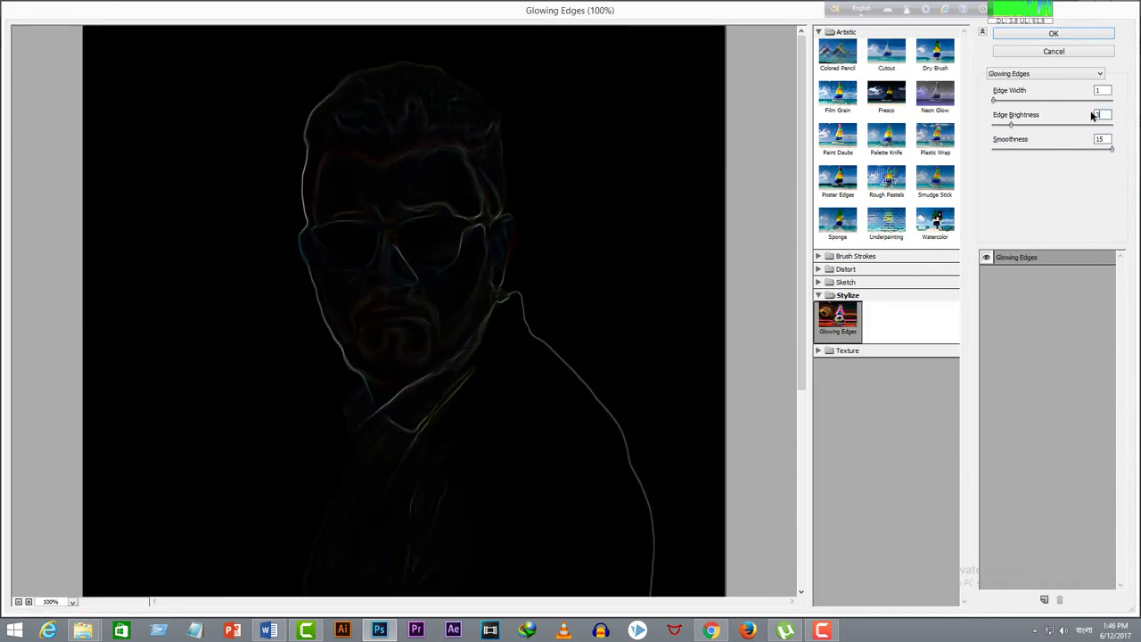
left_click(1062, 36)
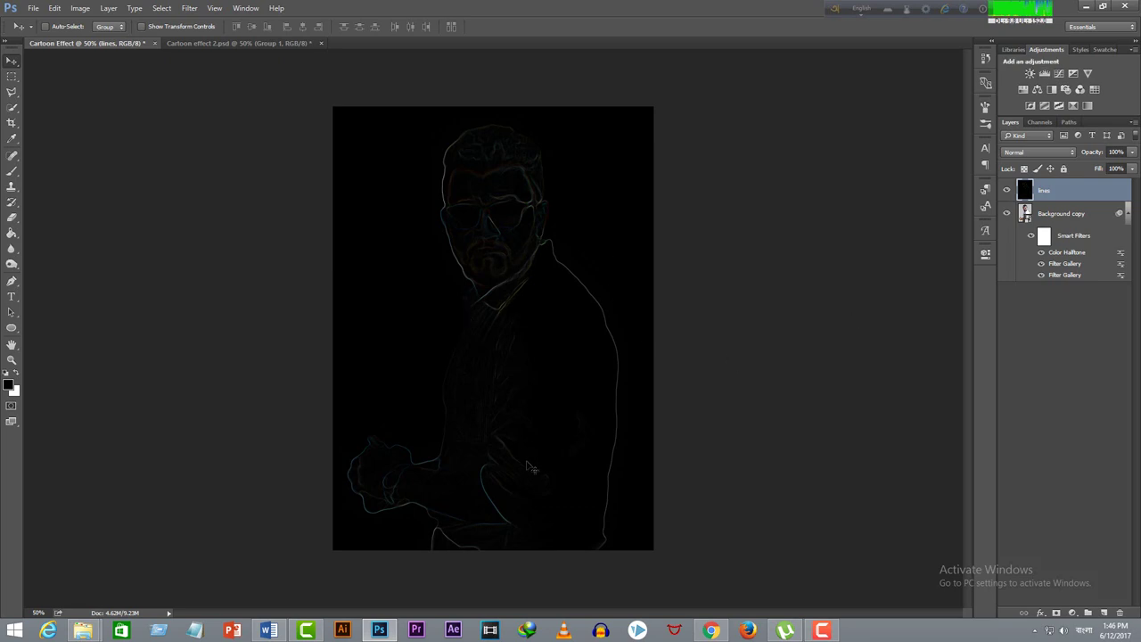
Apply Sketch > Torn Edges with Image Balance 4, Smoothness 15 and Contrast 12.
left_click(189, 9)
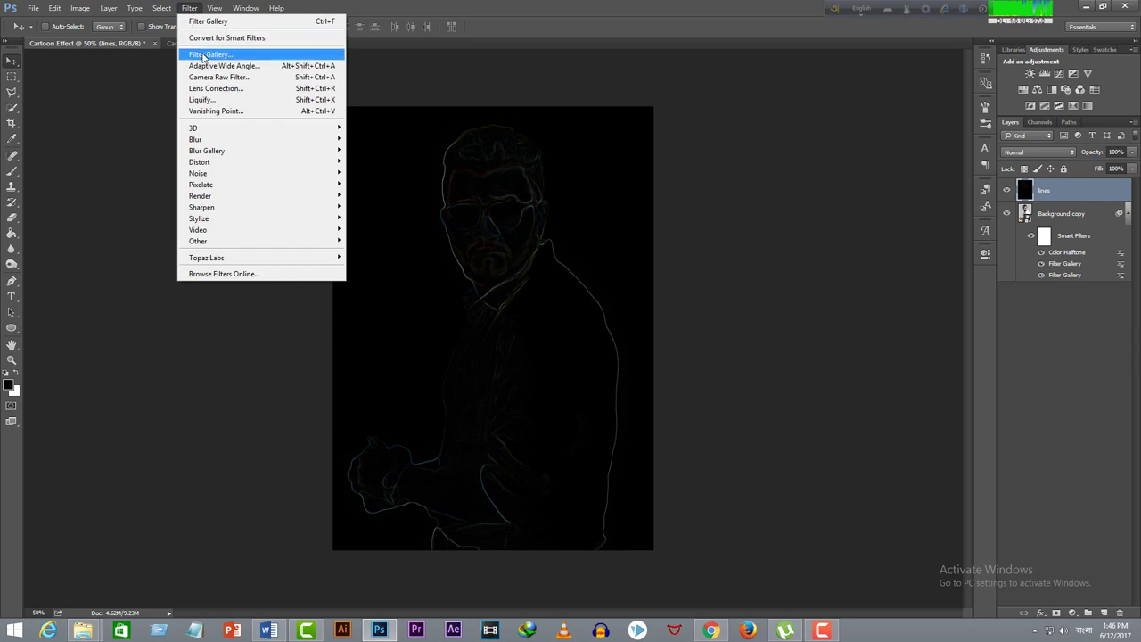
left_click(202, 55)
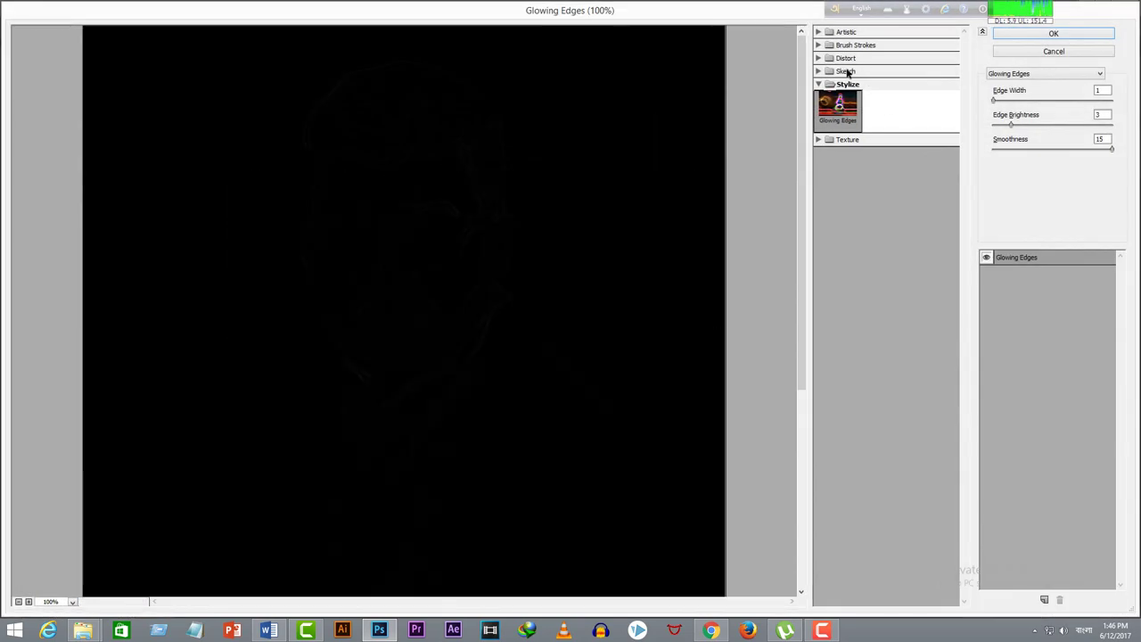
left_click(846, 71)
left_click(840, 267)
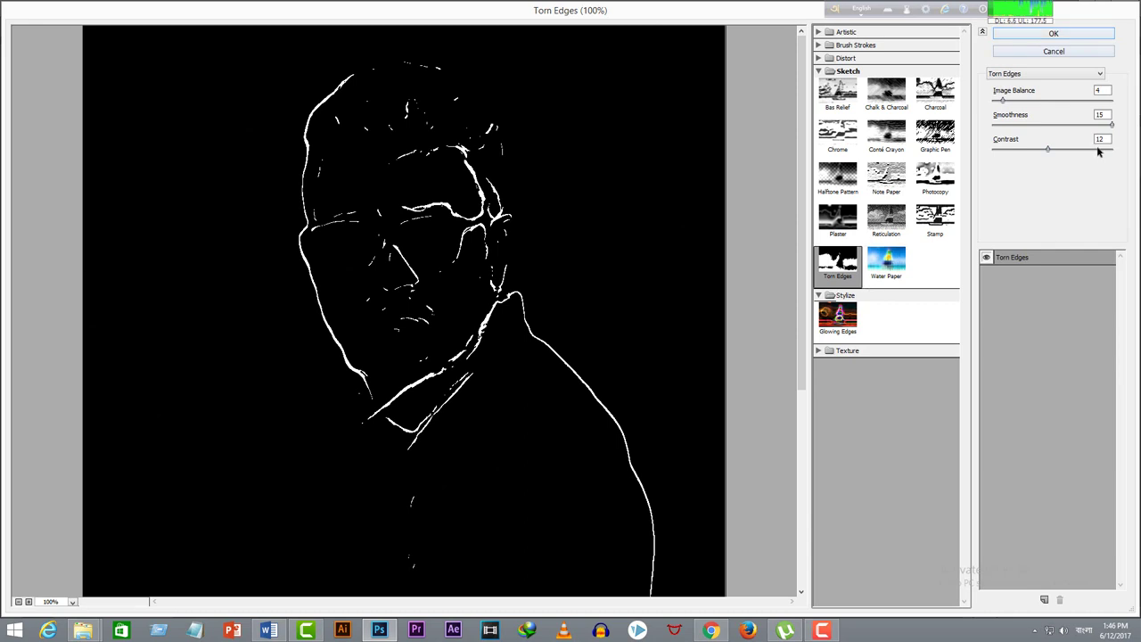
double_click(1103, 89)
double_click(1100, 115)
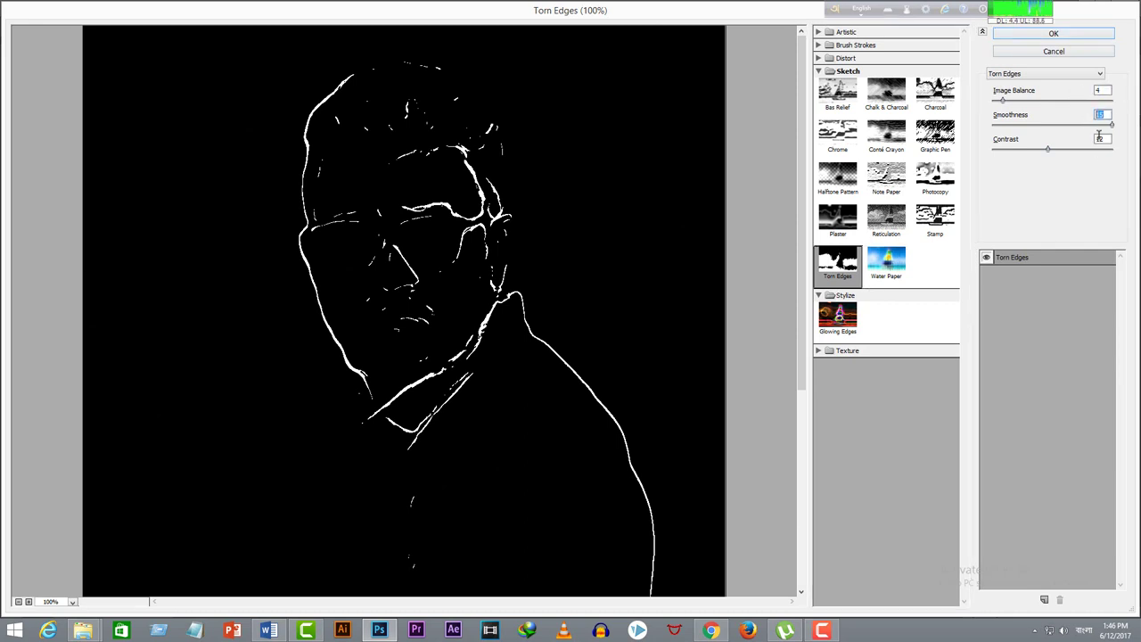
double_click(1103, 139)
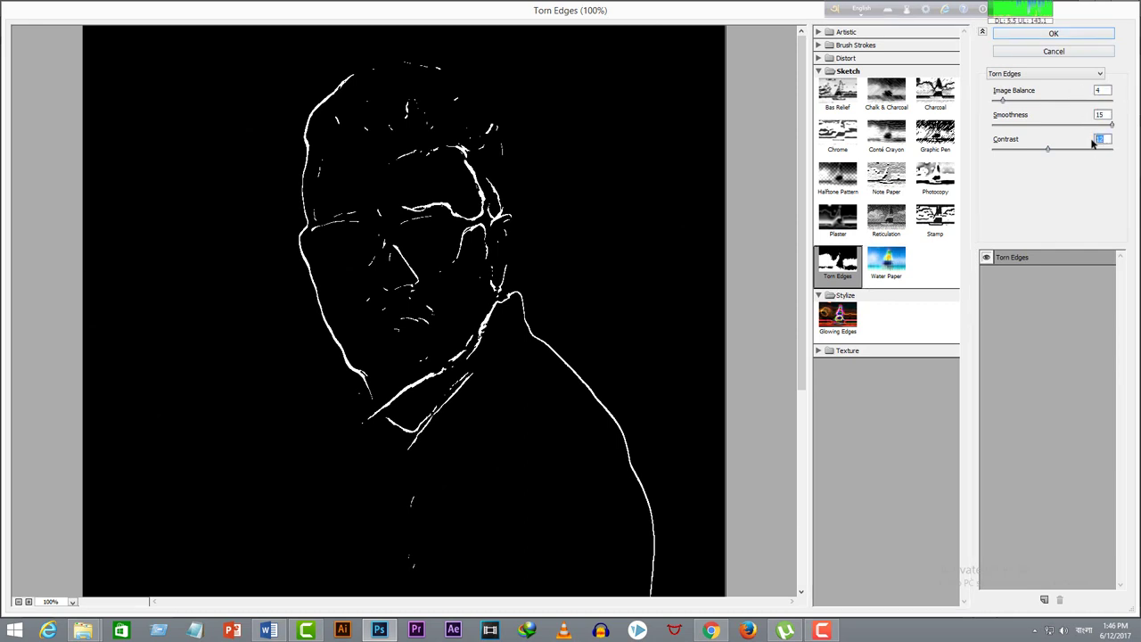
left_click(1061, 35)
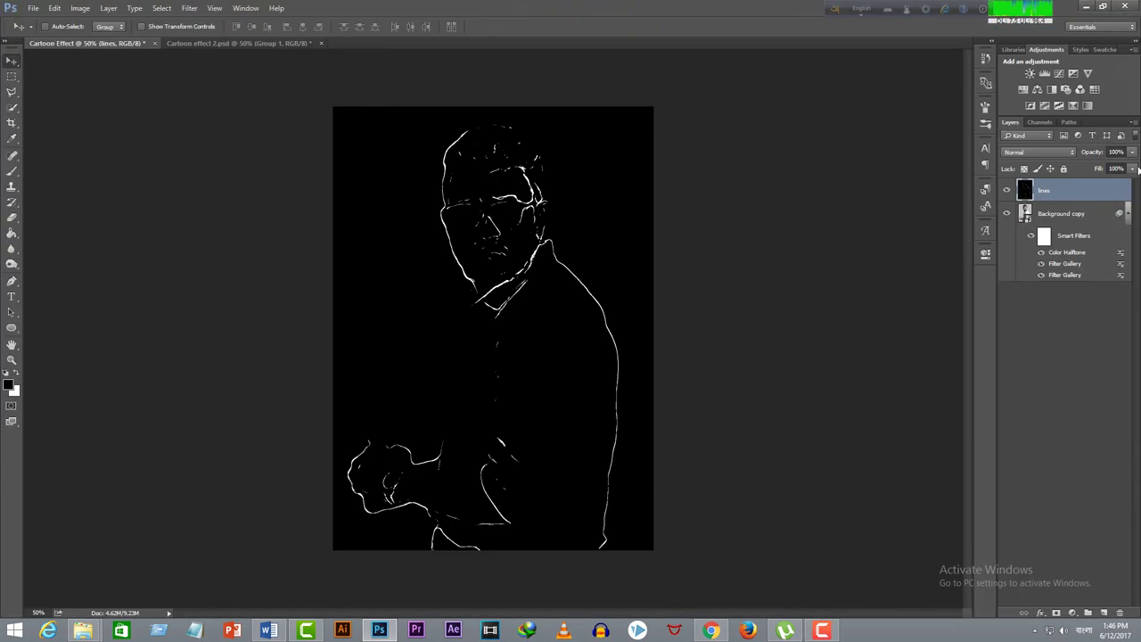
Set the lines layer to Overlay blend mode with opacity at 33%.
left_click(1054, 151)
left_click(1036, 266)
left_click(1133, 168)
left_click(1091, 168)
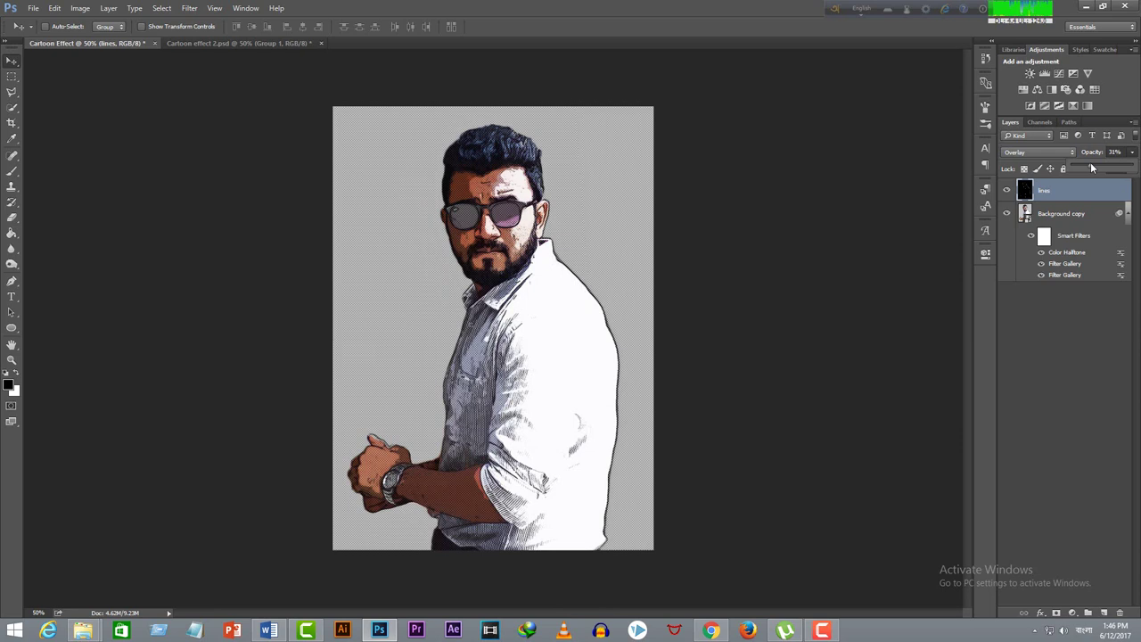
left_click_drag(1091, 166, 1095, 165)
Place ADR_Halftone Frame Border.png as an embedded image and stretch it to the canvas edges.
left_click(33, 8)
left_click(59, 230)
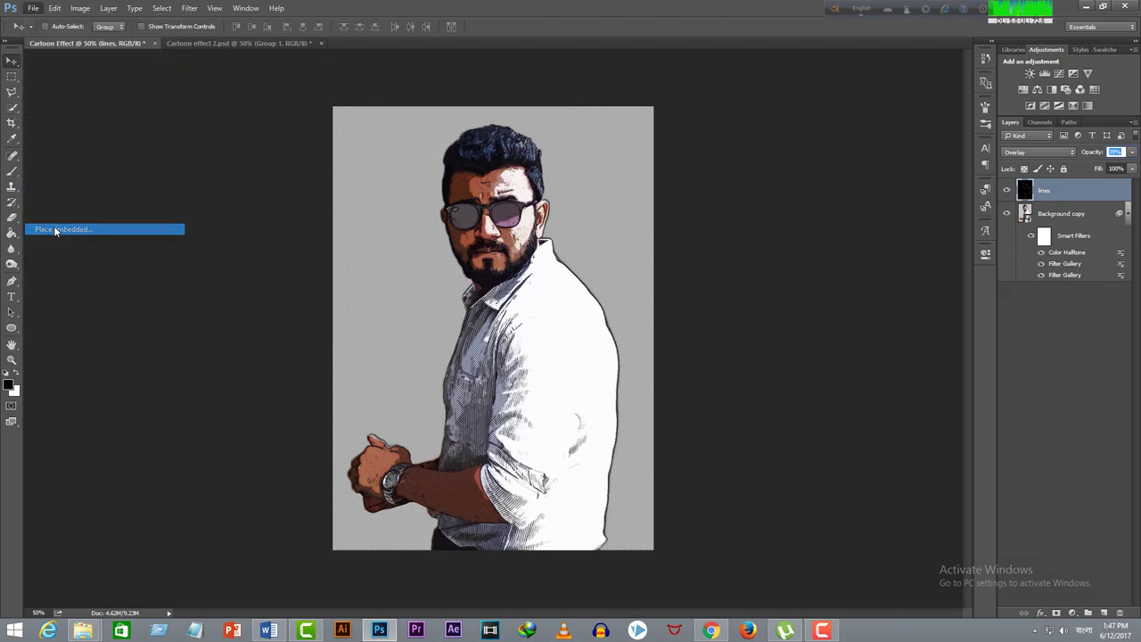
left_click(161, 121)
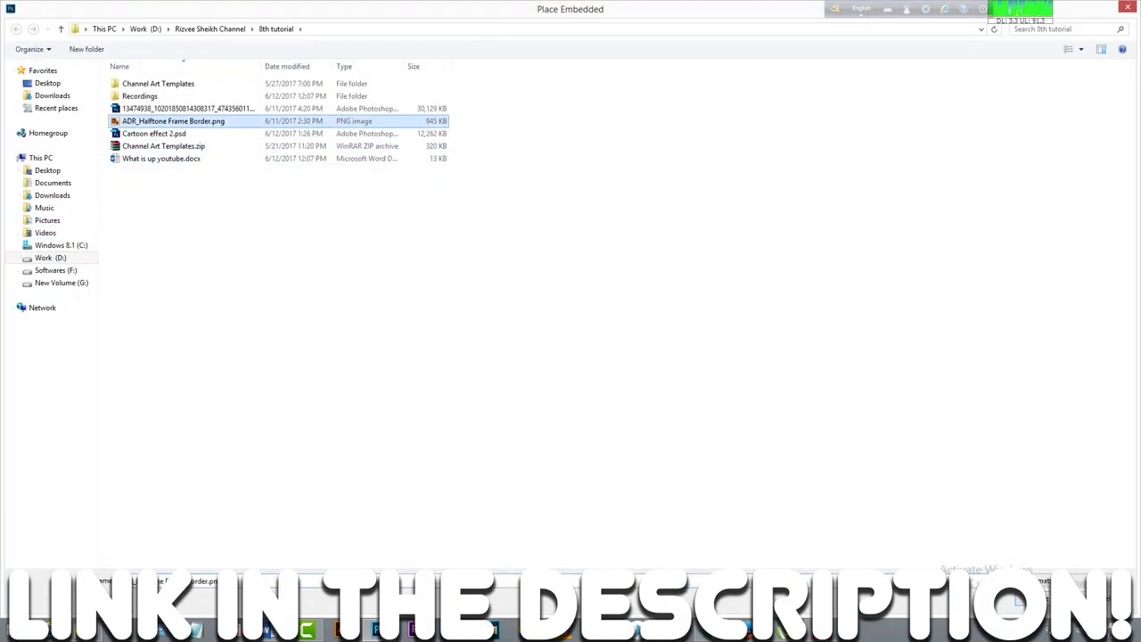
key("Return")
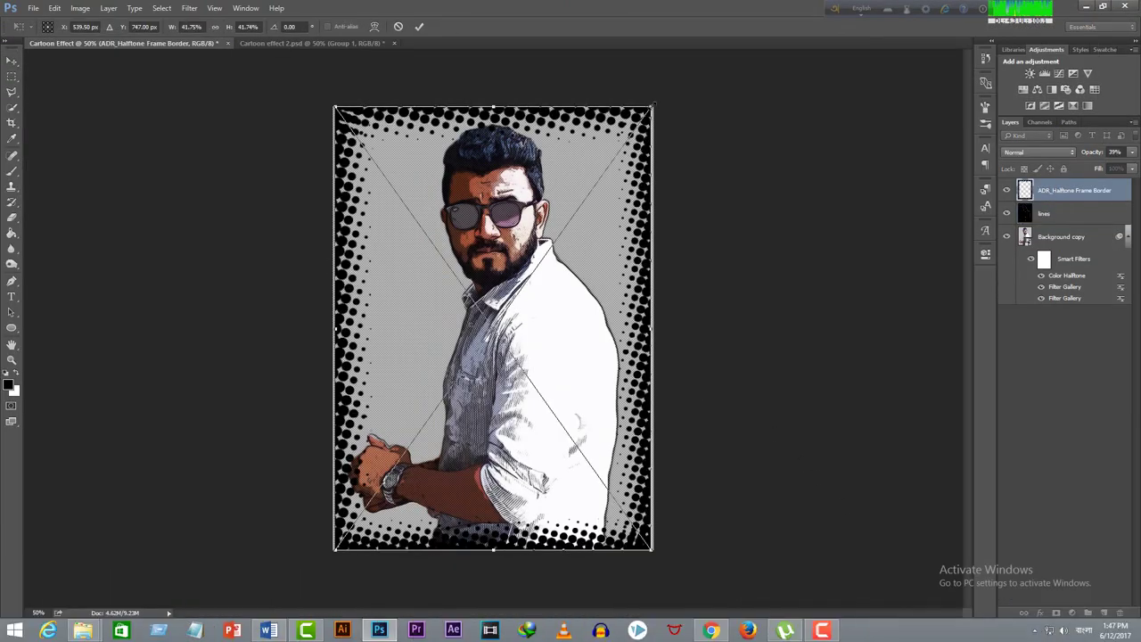
left_click_drag(653, 105, 660, 97)
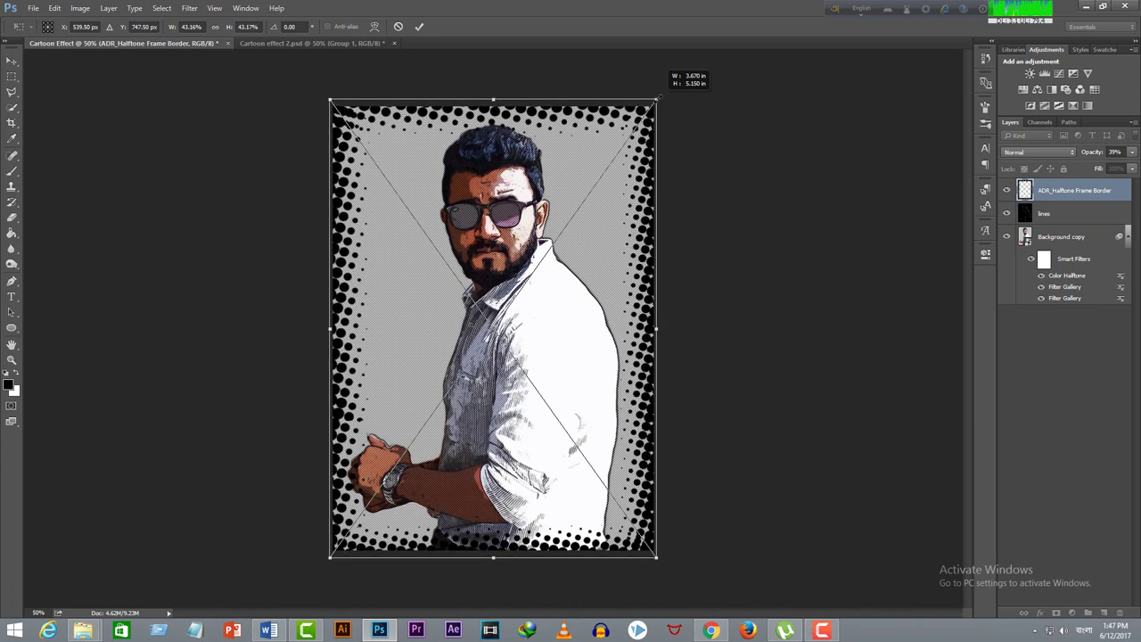
left_click(420, 28)
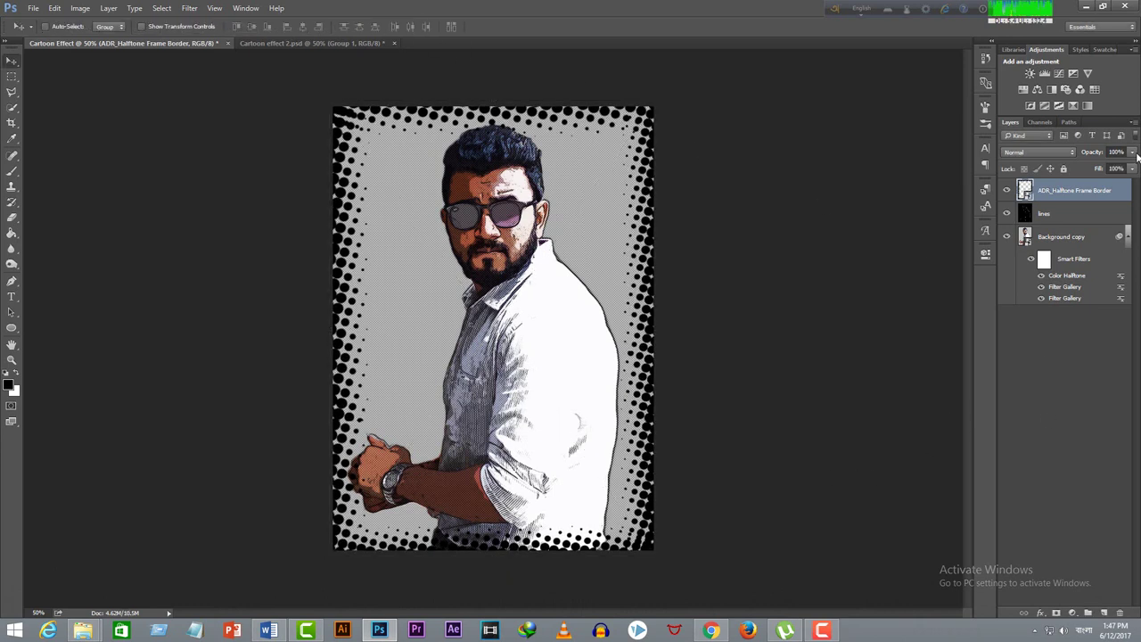
Fade the halftone frame border layer to 58% opacity.
left_click(1133, 152)
left_click(1108, 167)
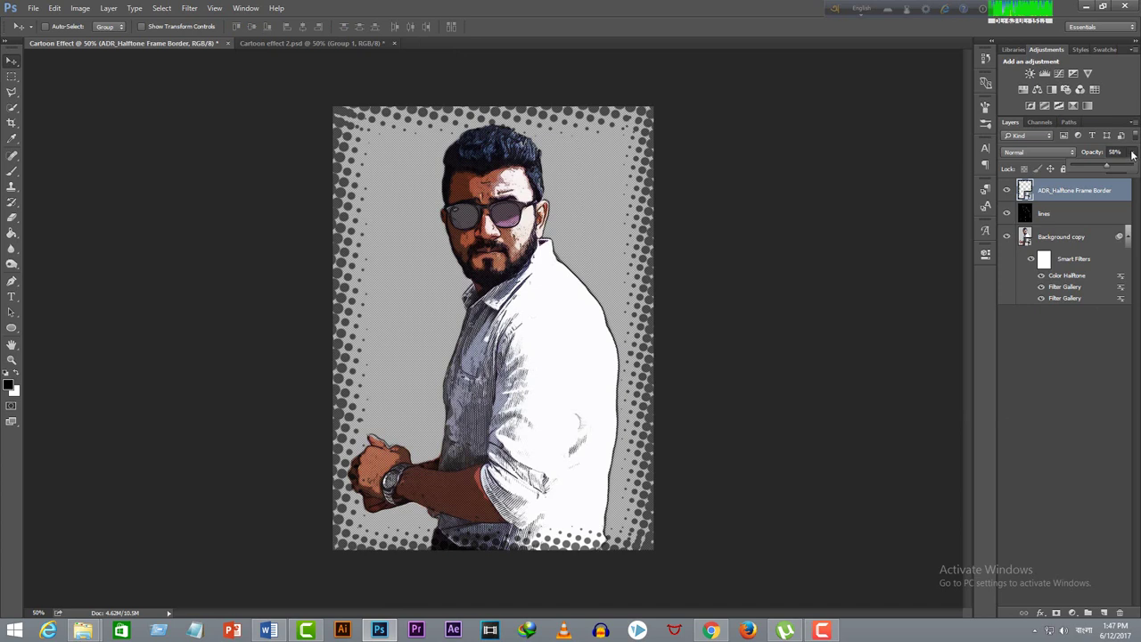
left_click(1133, 154)
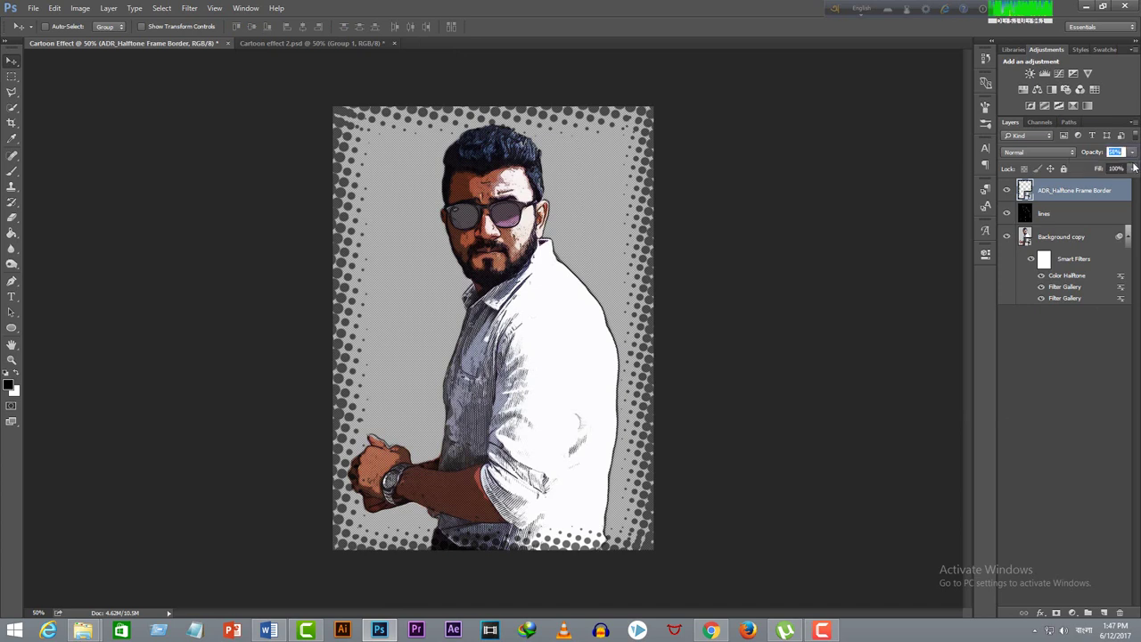
Deselect the frame border layer and minimise Photoshop to reveal the Windows desktop.
left_click(1079, 413)
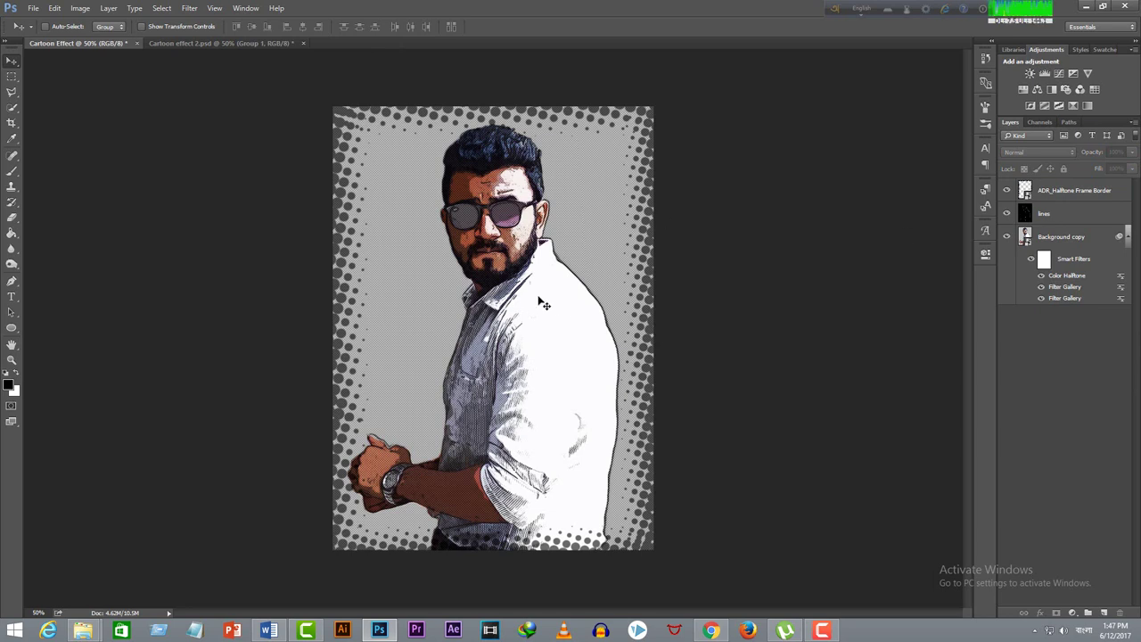
left_click(1085, 6)
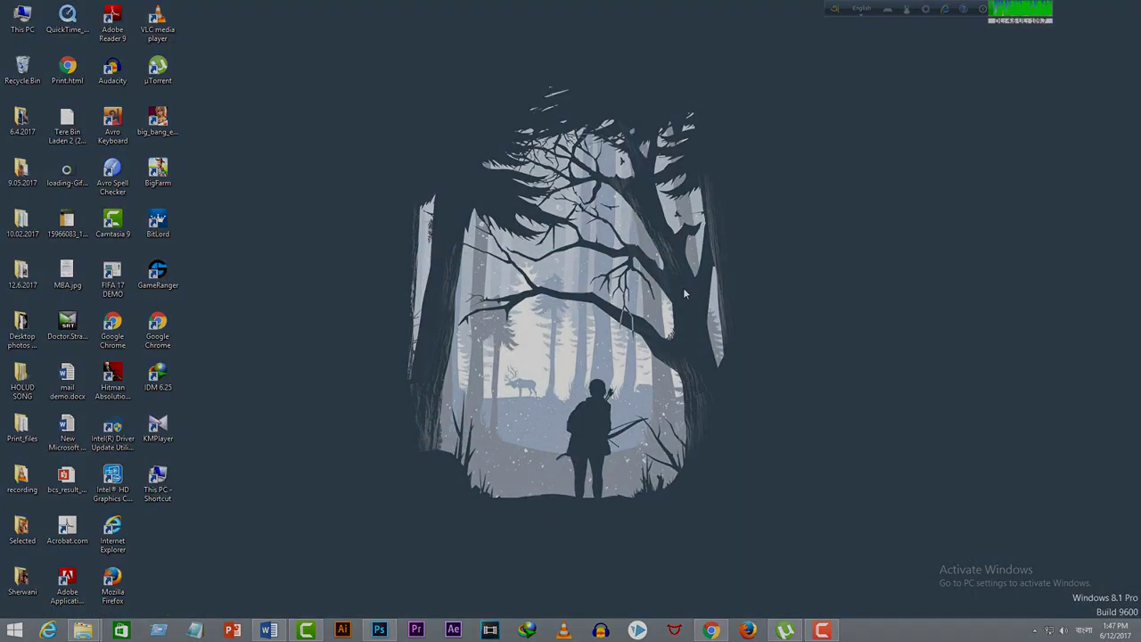